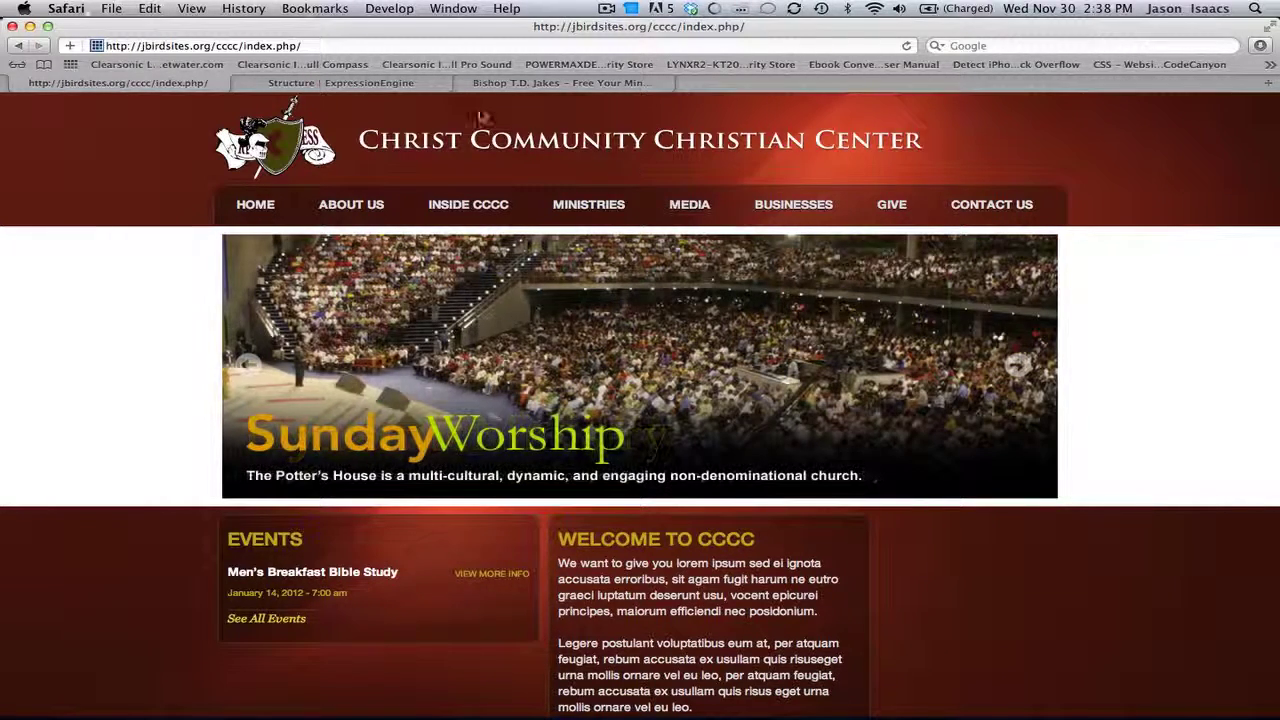
Step: Collapse the Ministries branch in the admin page list and compare the list with the live site's navigation, including the Ministries submenu
{"action": "left_click", "coordinate": [433, 88]}
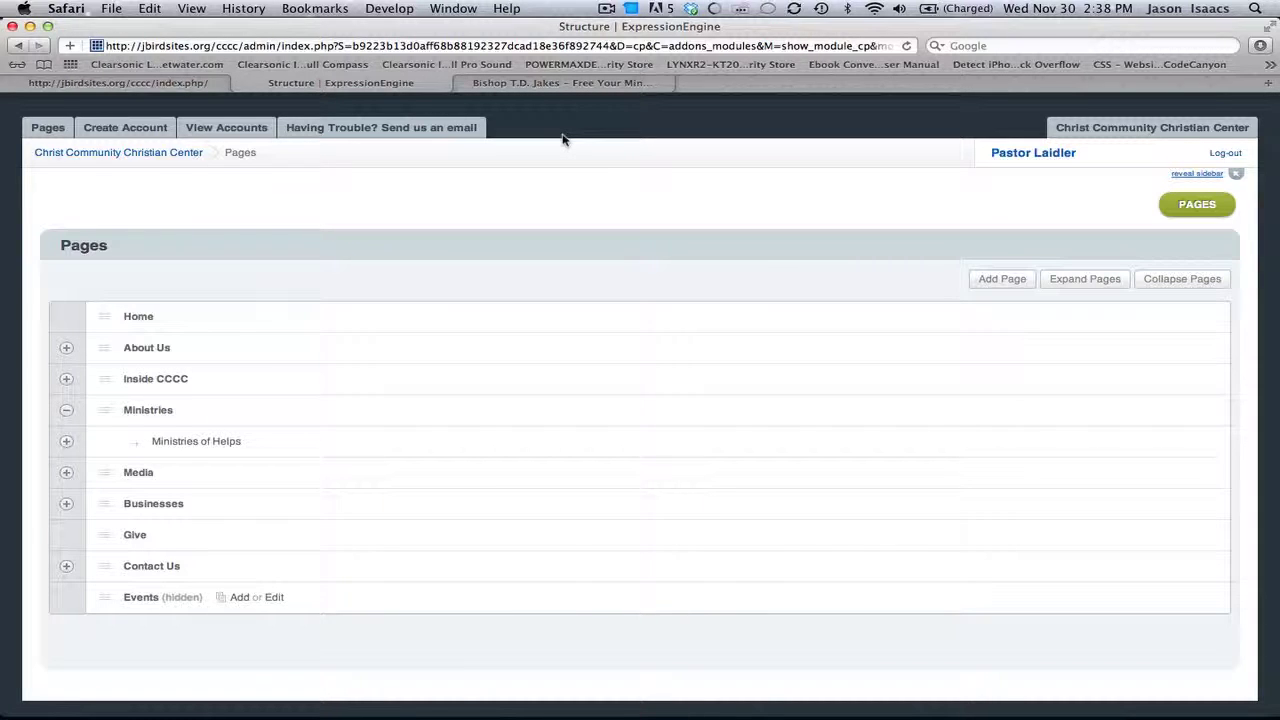
{"action": "left_click", "coordinate": [66, 410]}
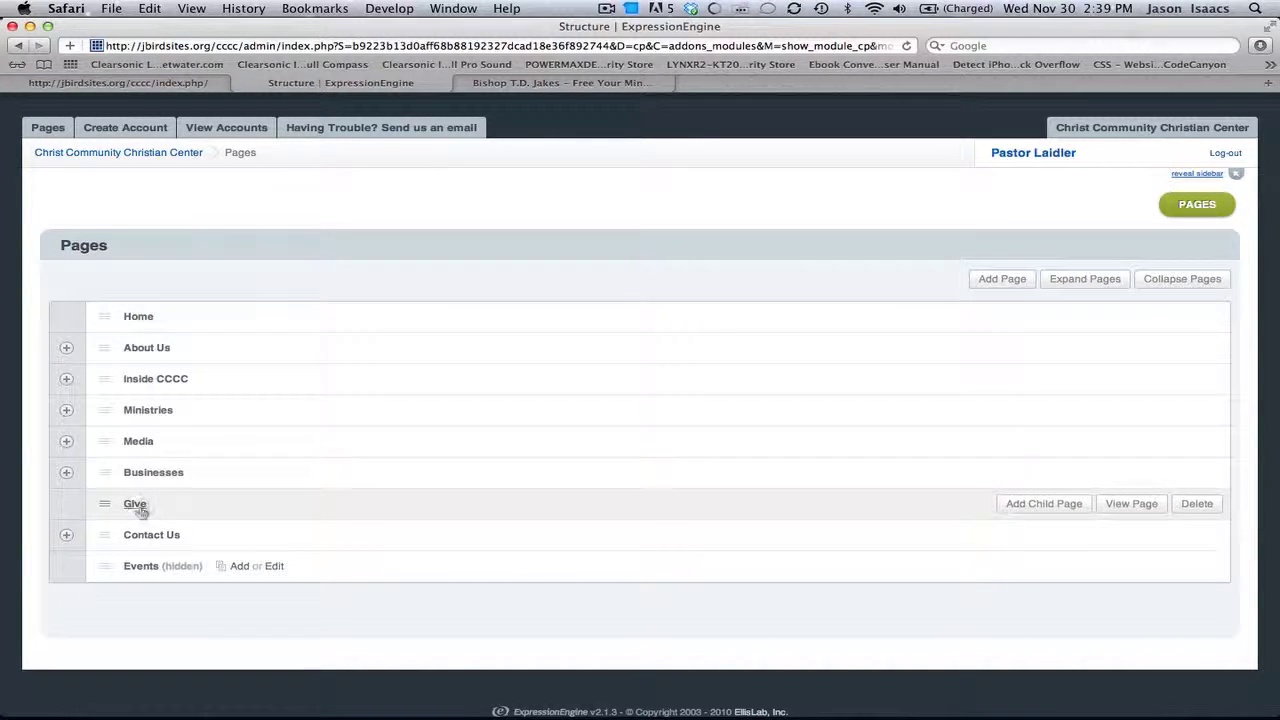
{"action": "left_click", "coordinate": [150, 82]}
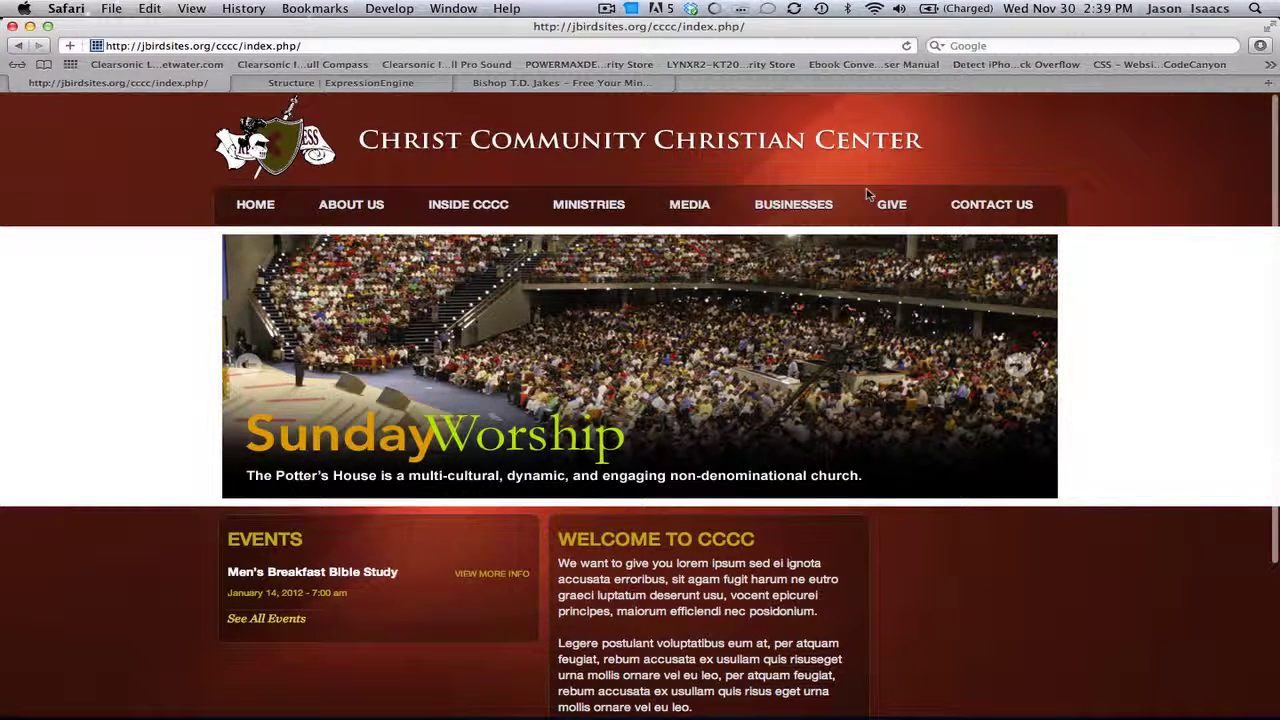
{"action": "left_click", "coordinate": [340, 82]}
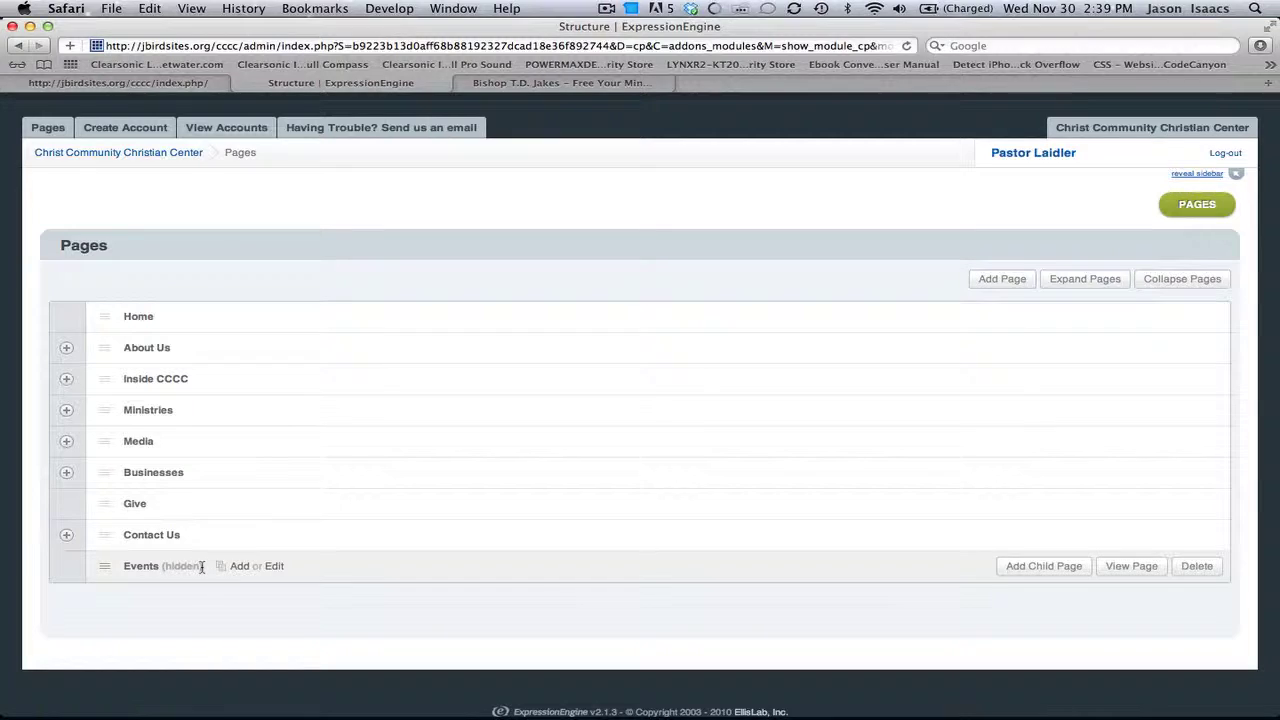
{"action": "left_click", "coordinate": [180, 86]}
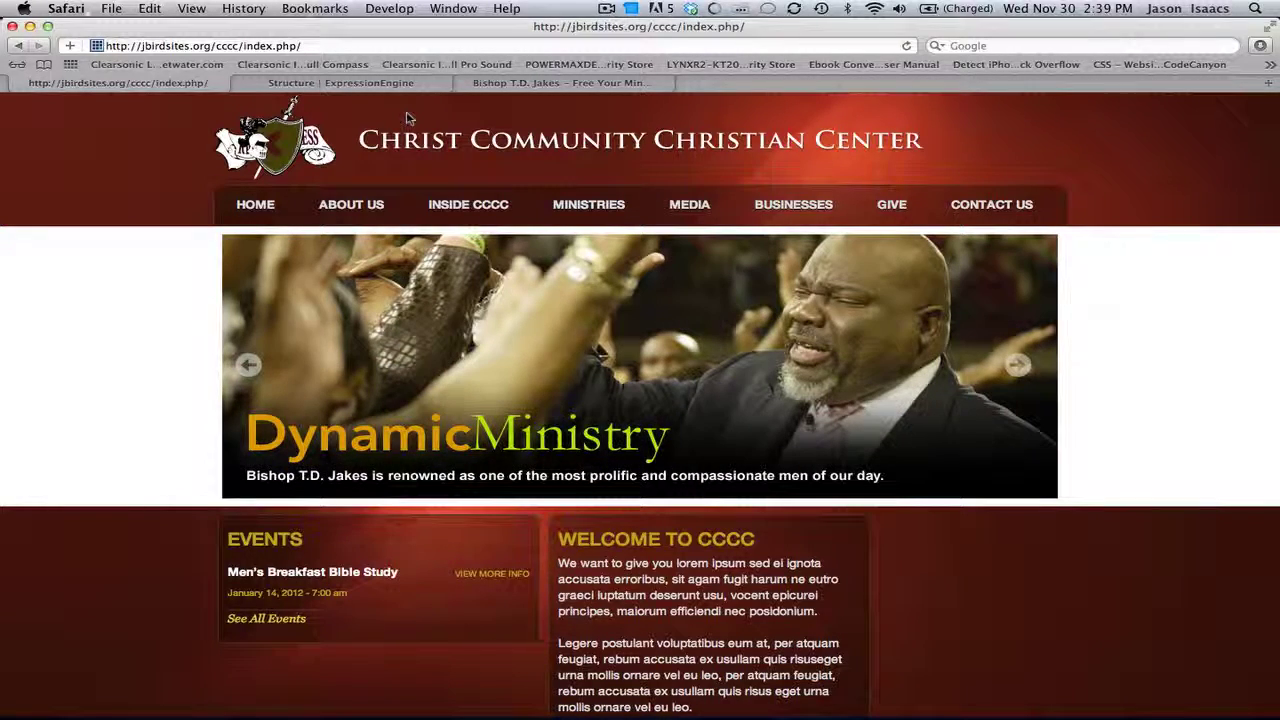
{"action": "mouse_move", "coordinate": [578, 207]}
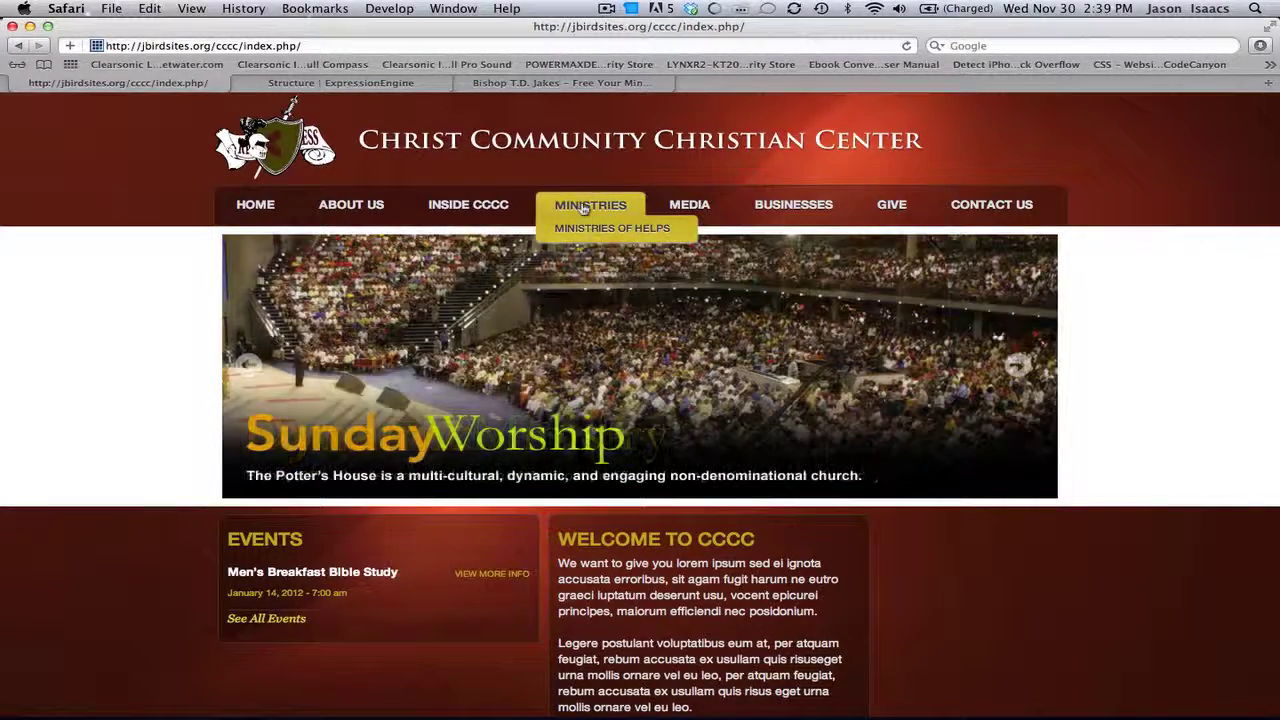
Step: Add a child page of type Information Page under Ministries in the admin and title it "Kids Ministry"
{"action": "left_click", "coordinate": [400, 85]}
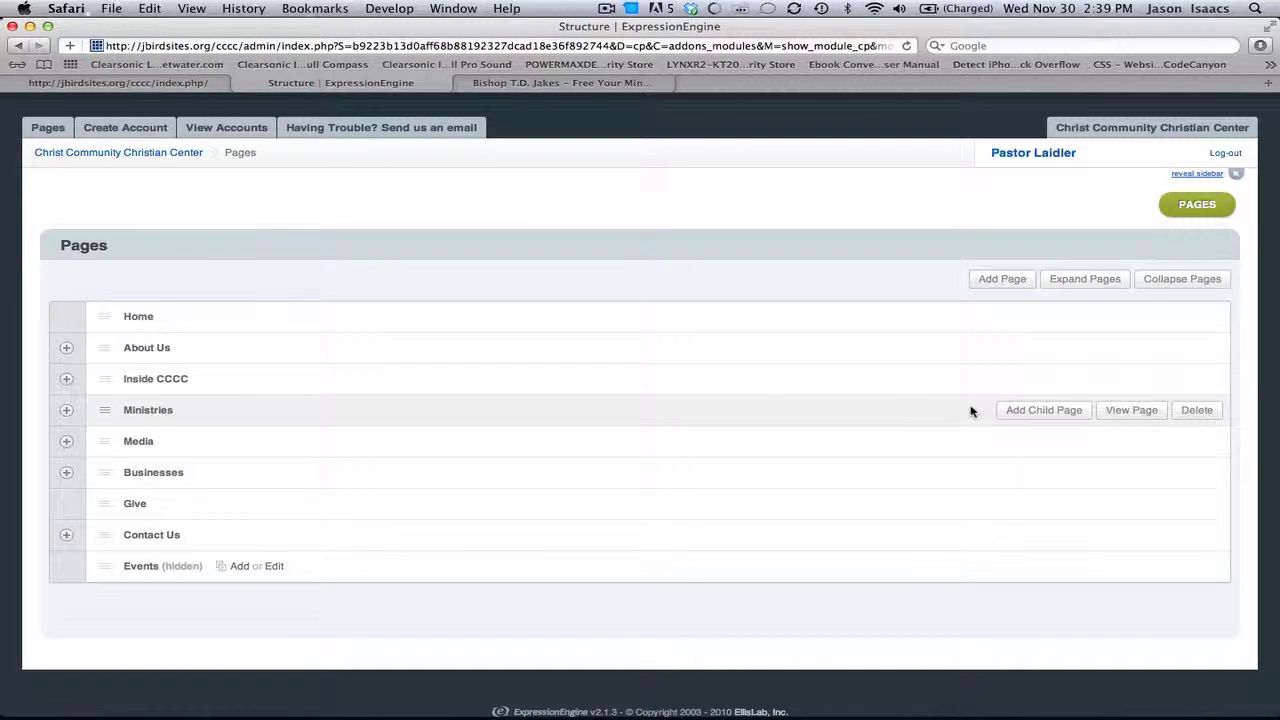
{"action": "left_click", "coordinate": [1058, 412]}
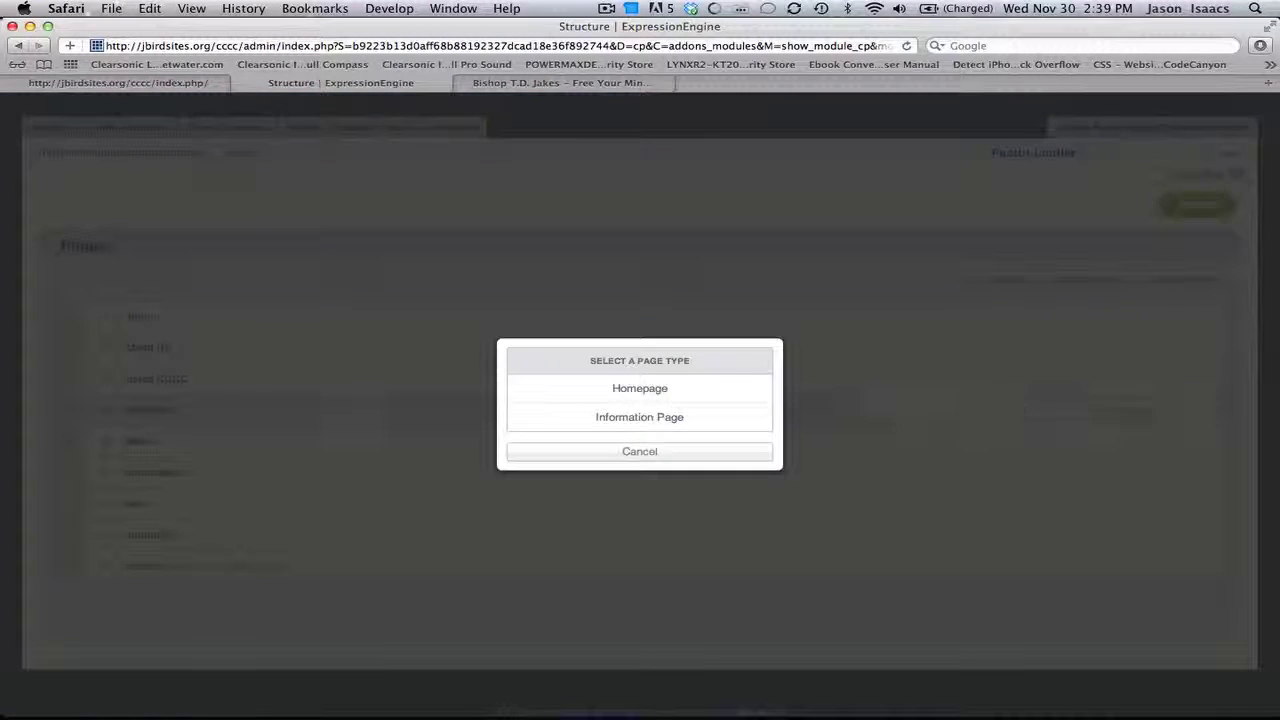
{"action": "left_click", "coordinate": [669, 418]}
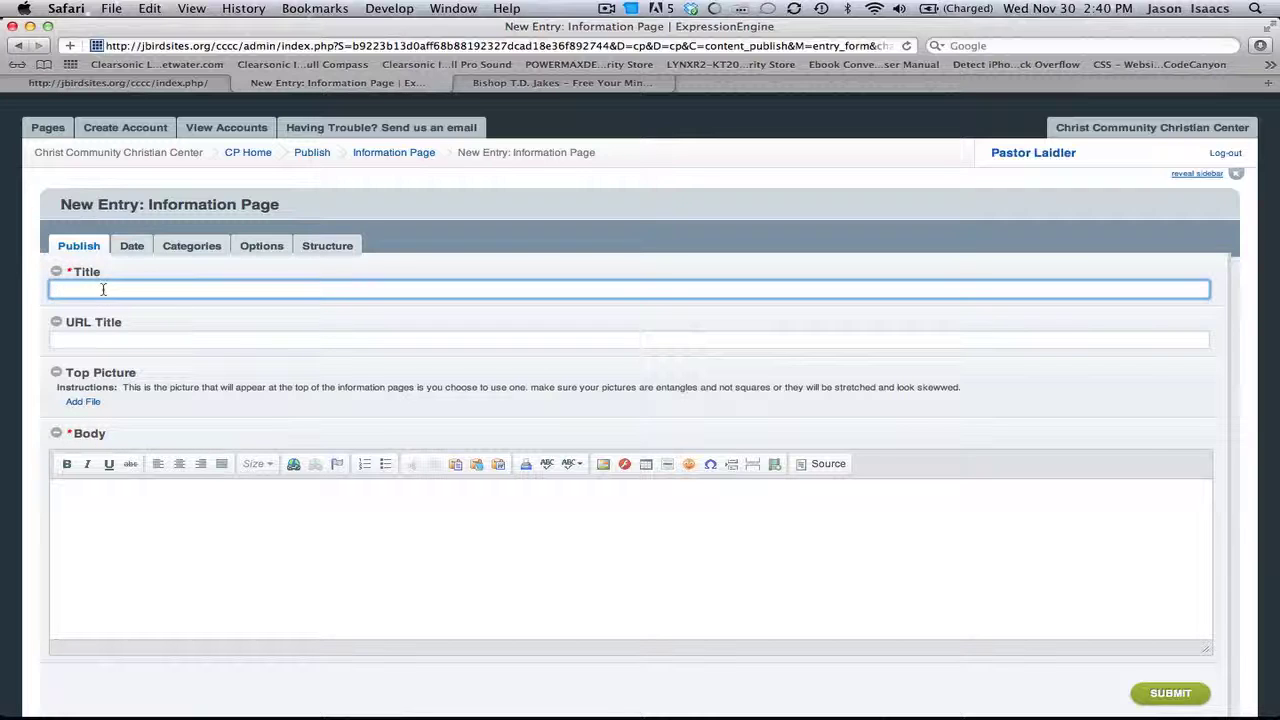
{"action": "type", "text": "Kids Ministry"}
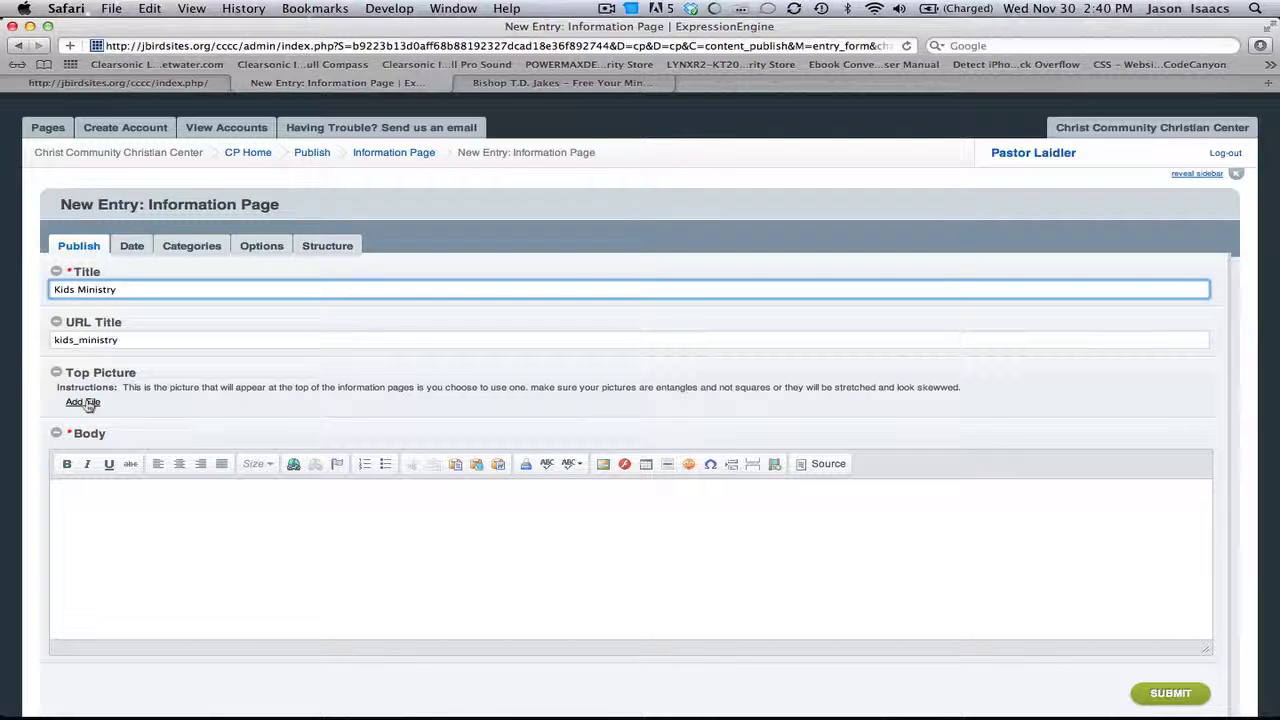
Step: Examine the new entry's title and URL title, comparing them with how the live site's Our Pastor page address is formed
{"action": "triple_click", "coordinate": [118, 289]}
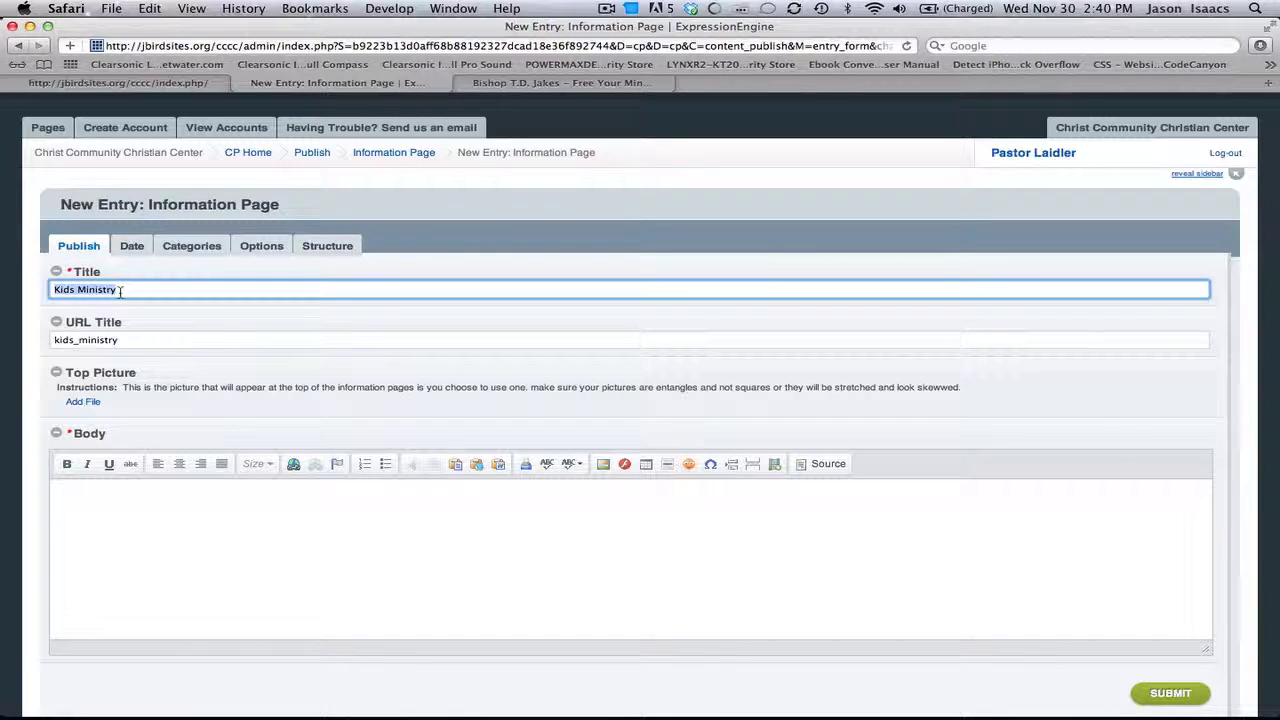
{"action": "triple_click", "coordinate": [122, 340]}
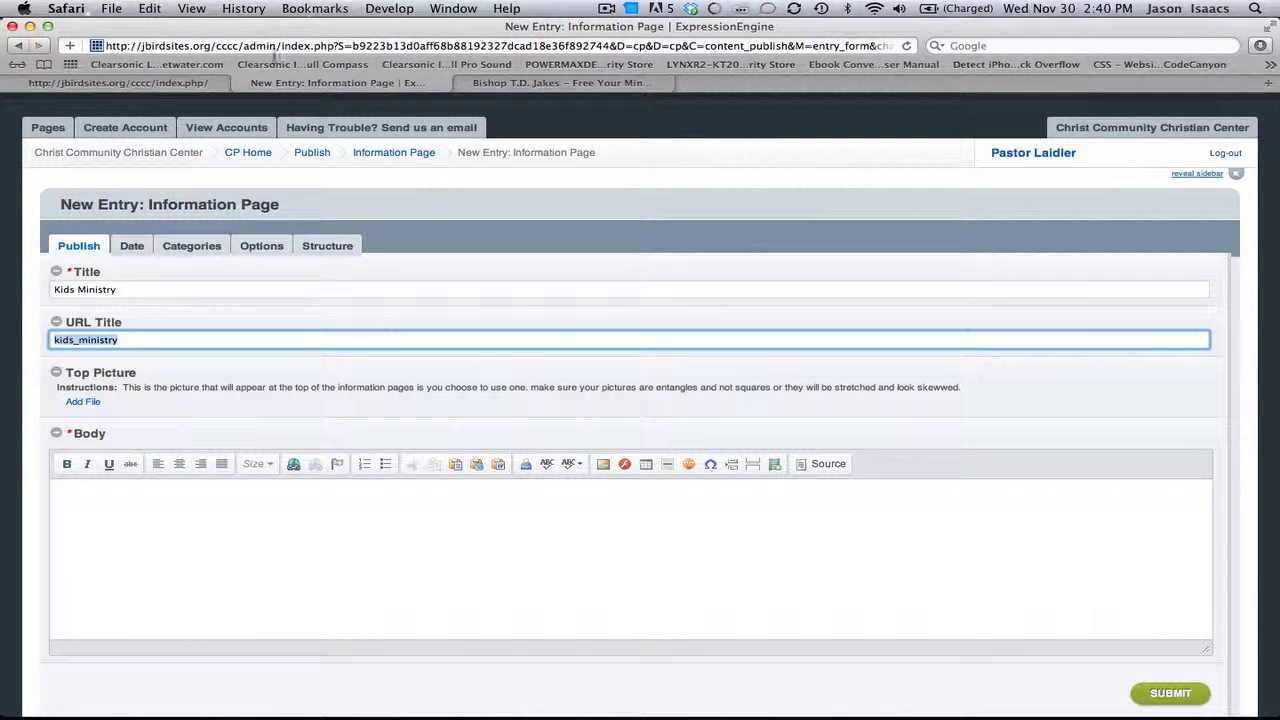
{"action": "left_click", "coordinate": [207, 84]}
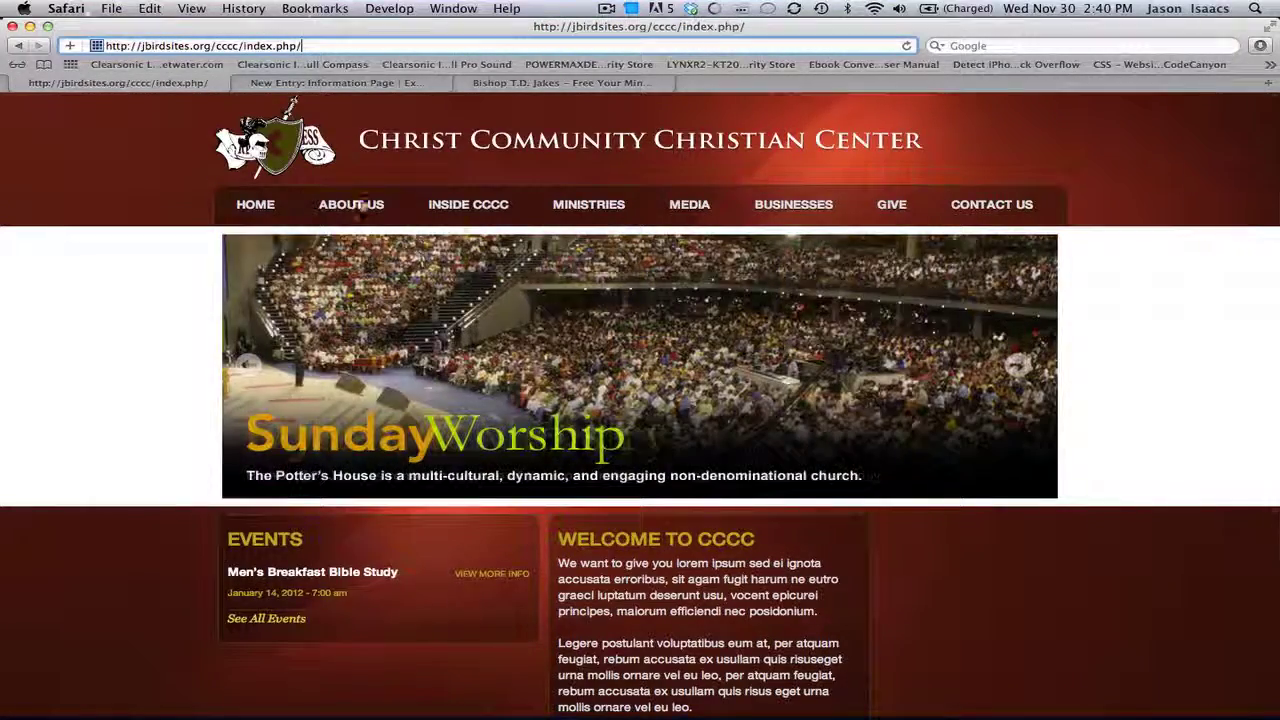
{"action": "left_click", "coordinate": [358, 224]}
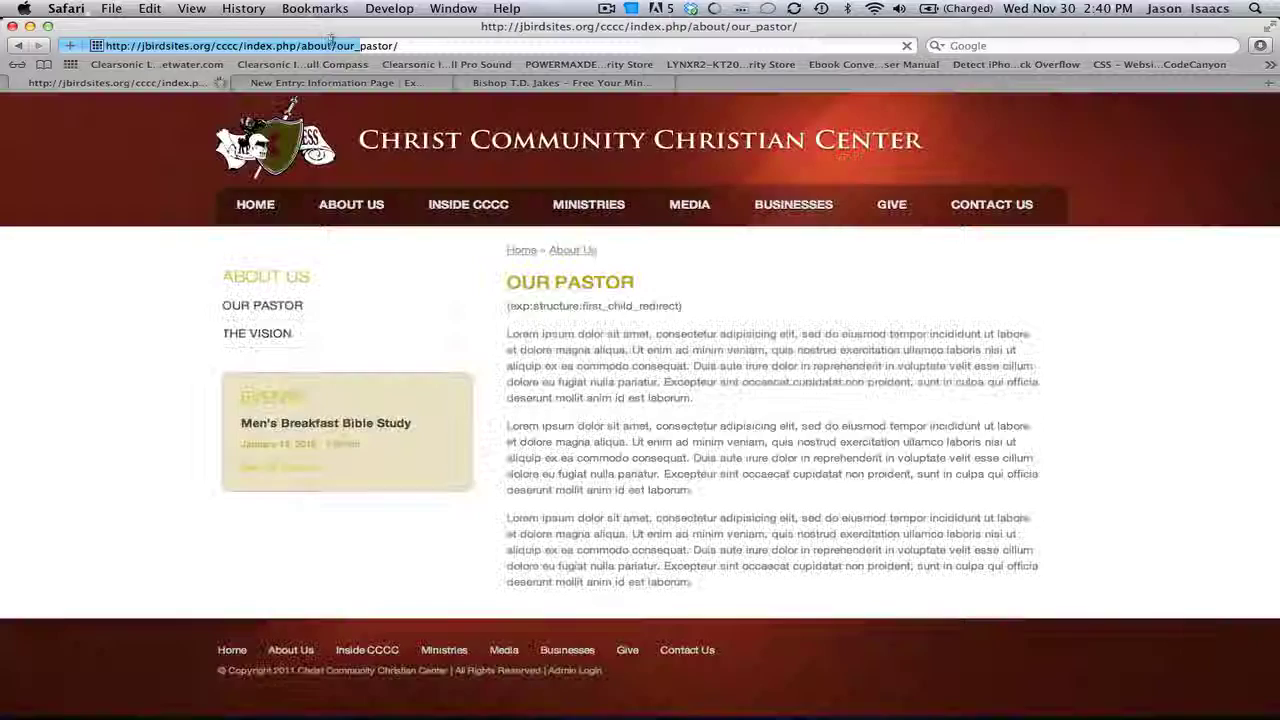
{"action": "left_click_drag", "start_coordinate": [337, 46], "coordinate": [398, 46]}
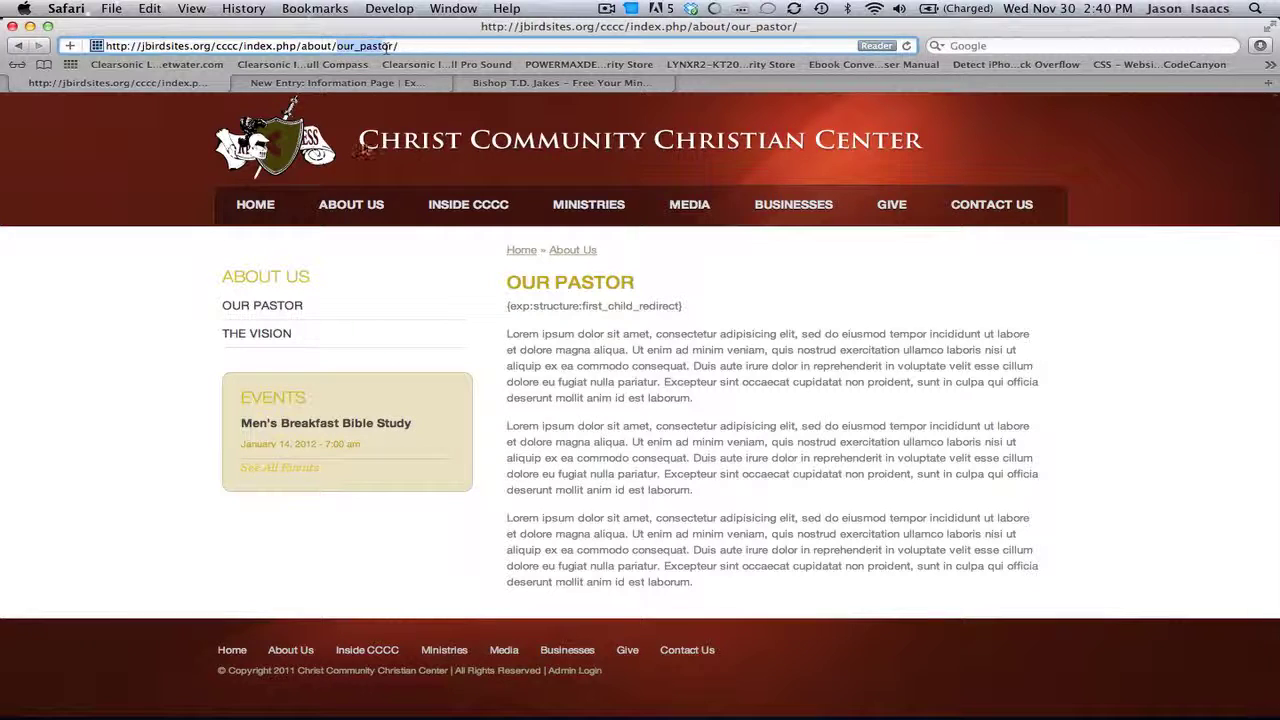
{"action": "mouse_move", "coordinate": [350, 205]}
{"action": "mouse_move", "coordinate": [347, 232]}
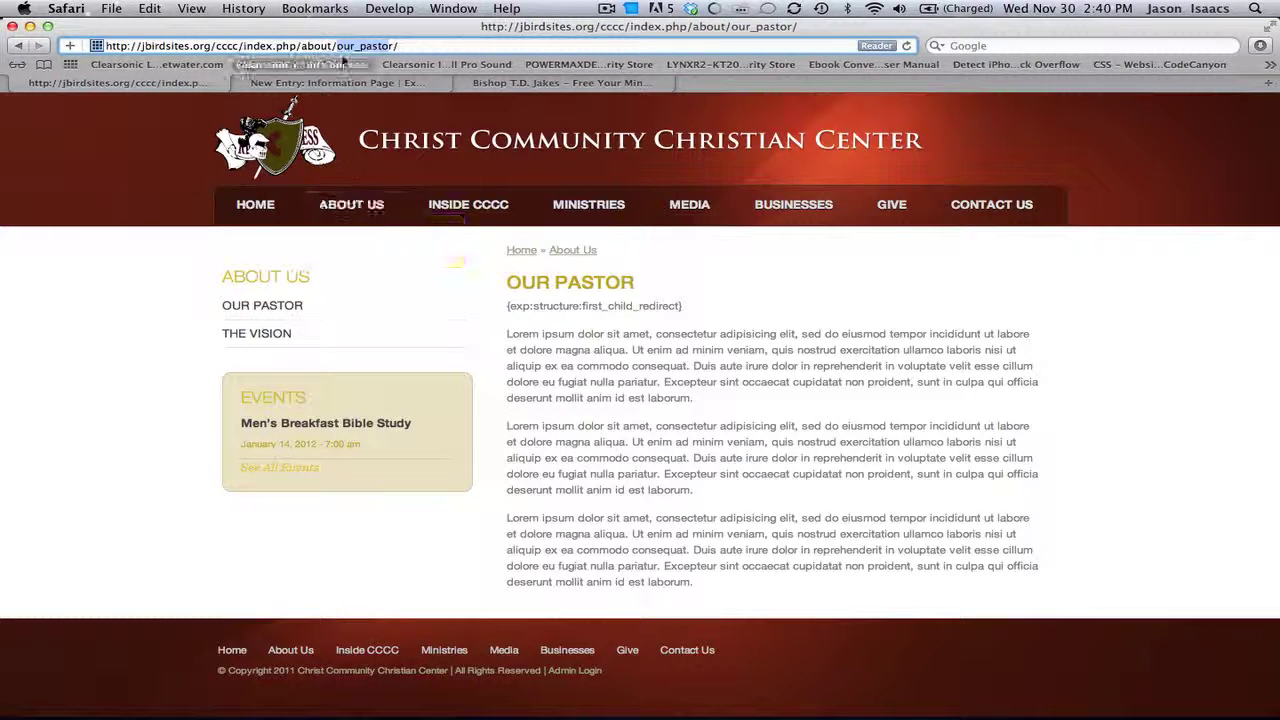
{"action": "left_click", "coordinate": [320, 82]}
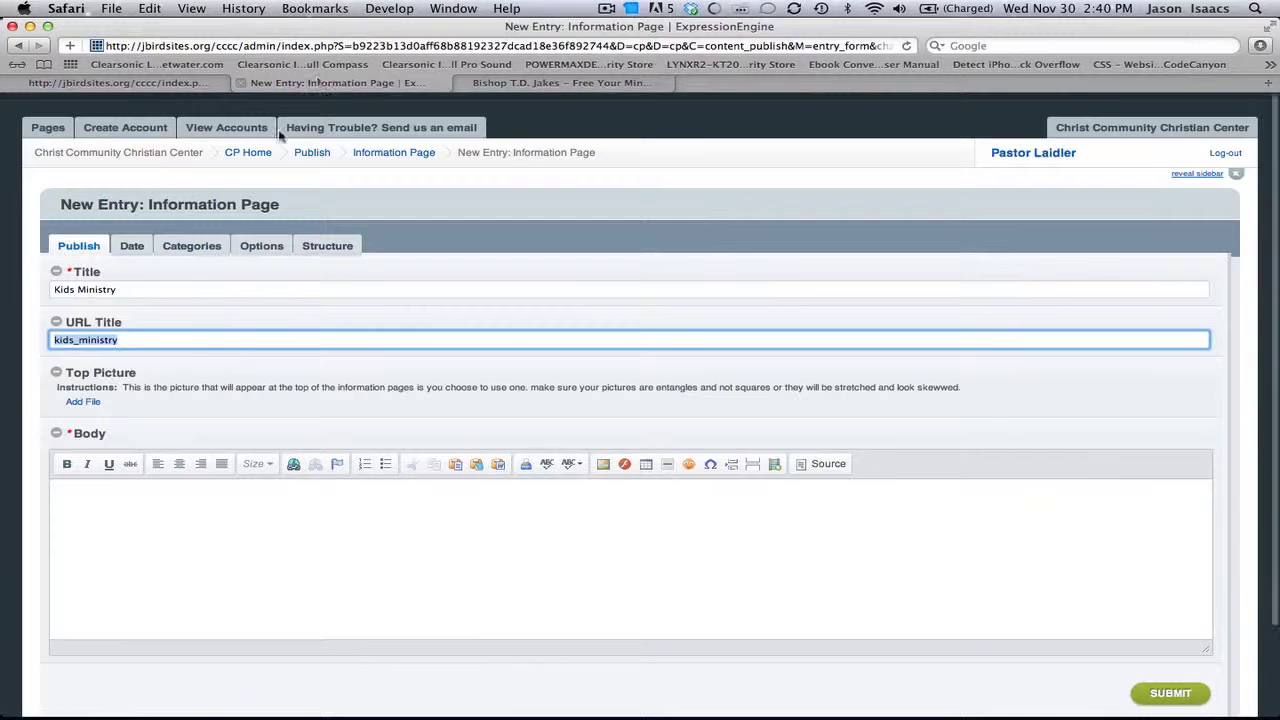
{"action": "double_click", "coordinate": [112, 339]}
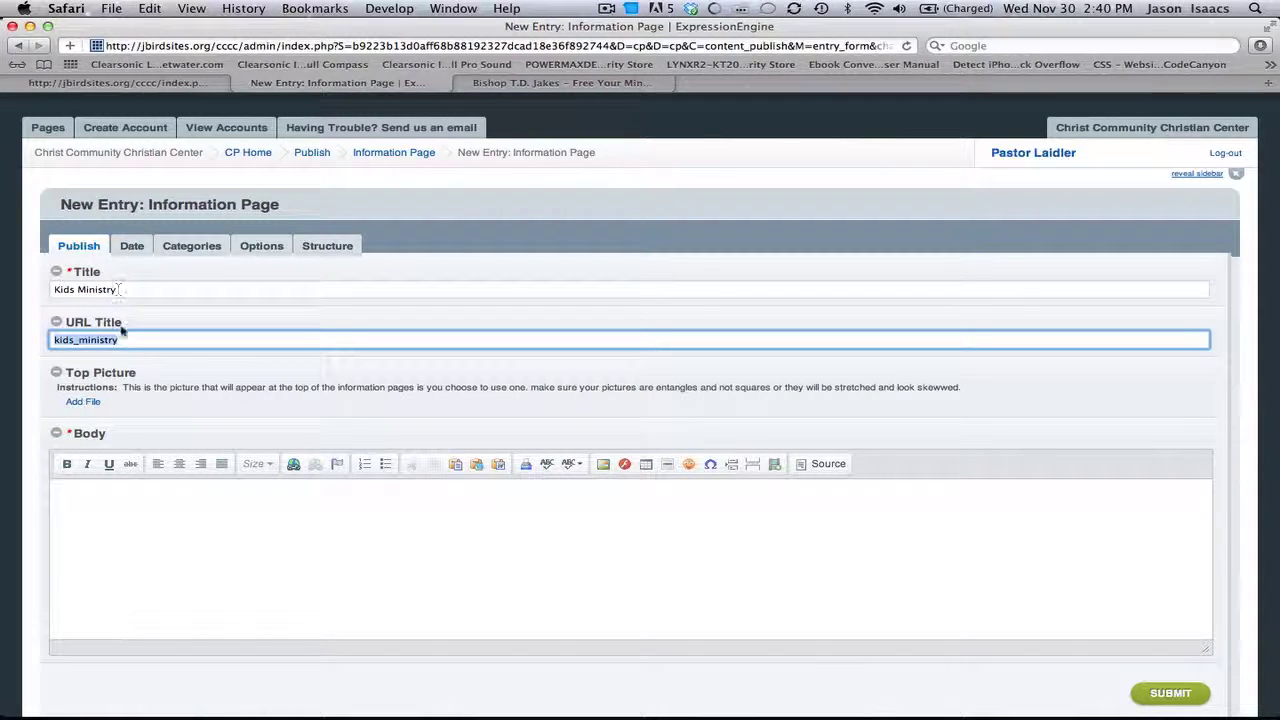
Step: Upload baptism_pic.jpg from the cccc images folder and use it unresized as the entry's top picture
{"action": "left_click", "coordinate": [83, 402]}
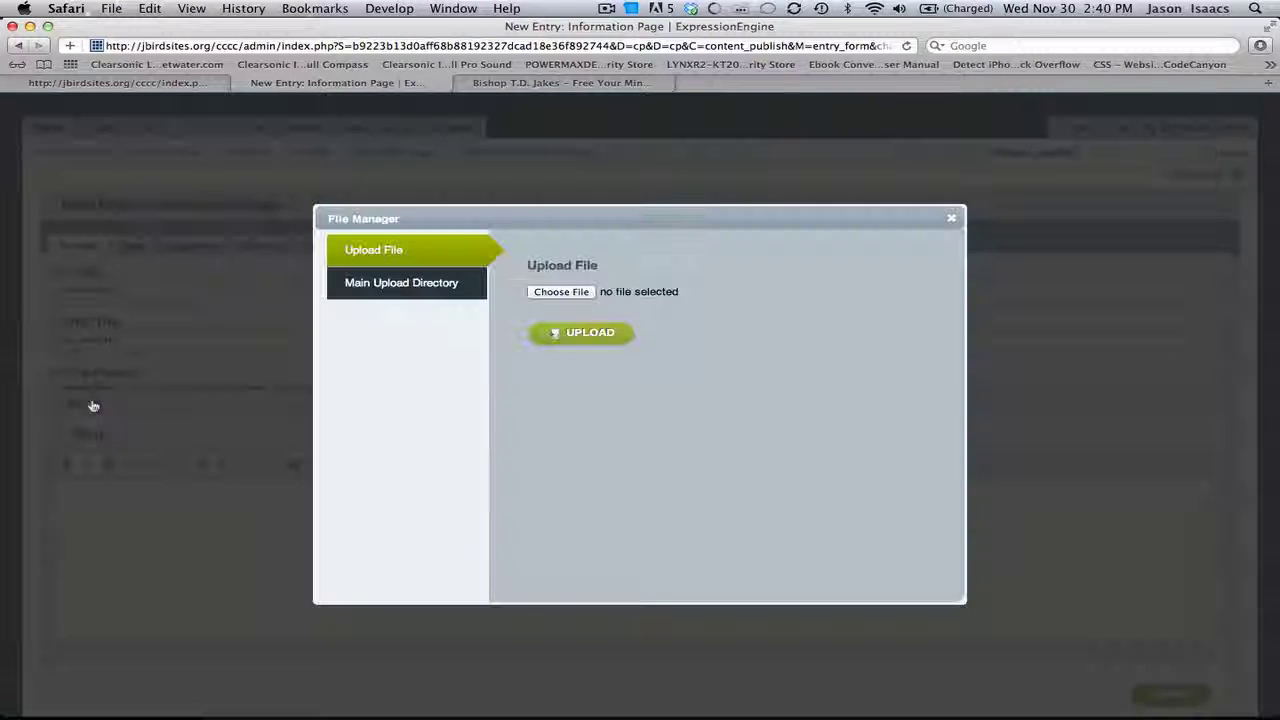
{"action": "left_click", "coordinate": [539, 296]}
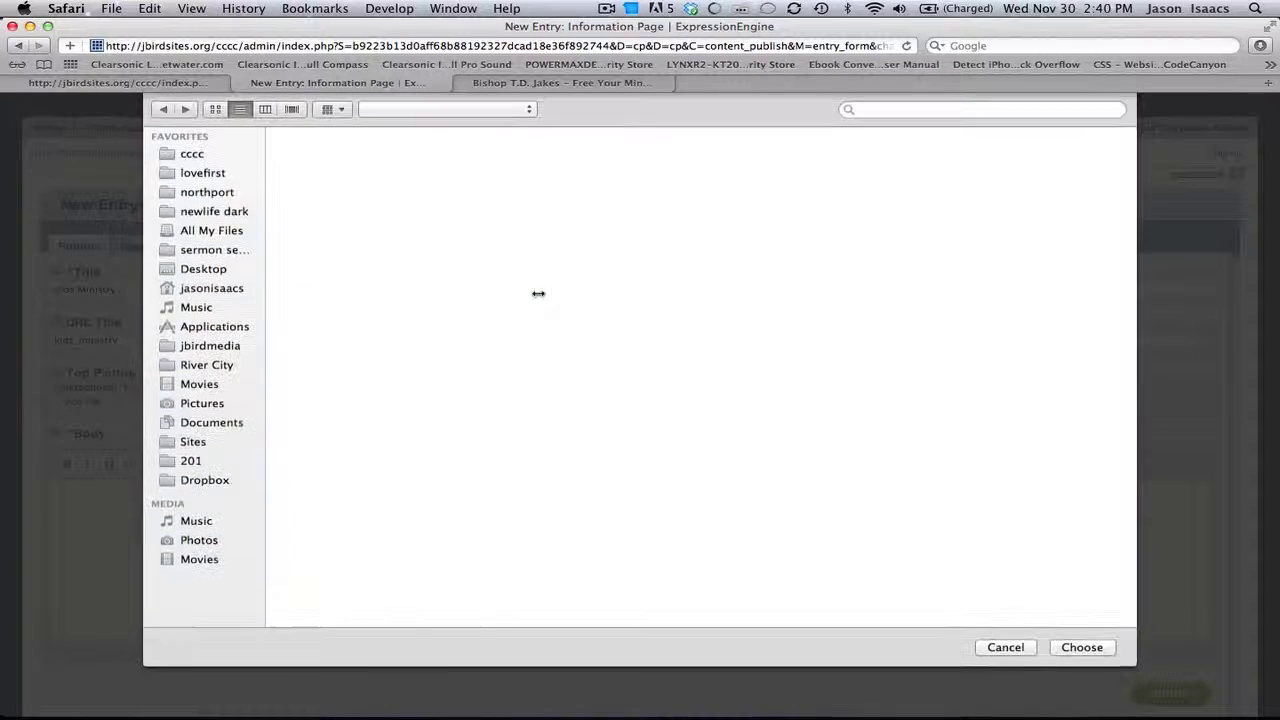
{"action": "left_click", "coordinate": [185, 154]}
{"action": "double_click", "coordinate": [325, 148]}
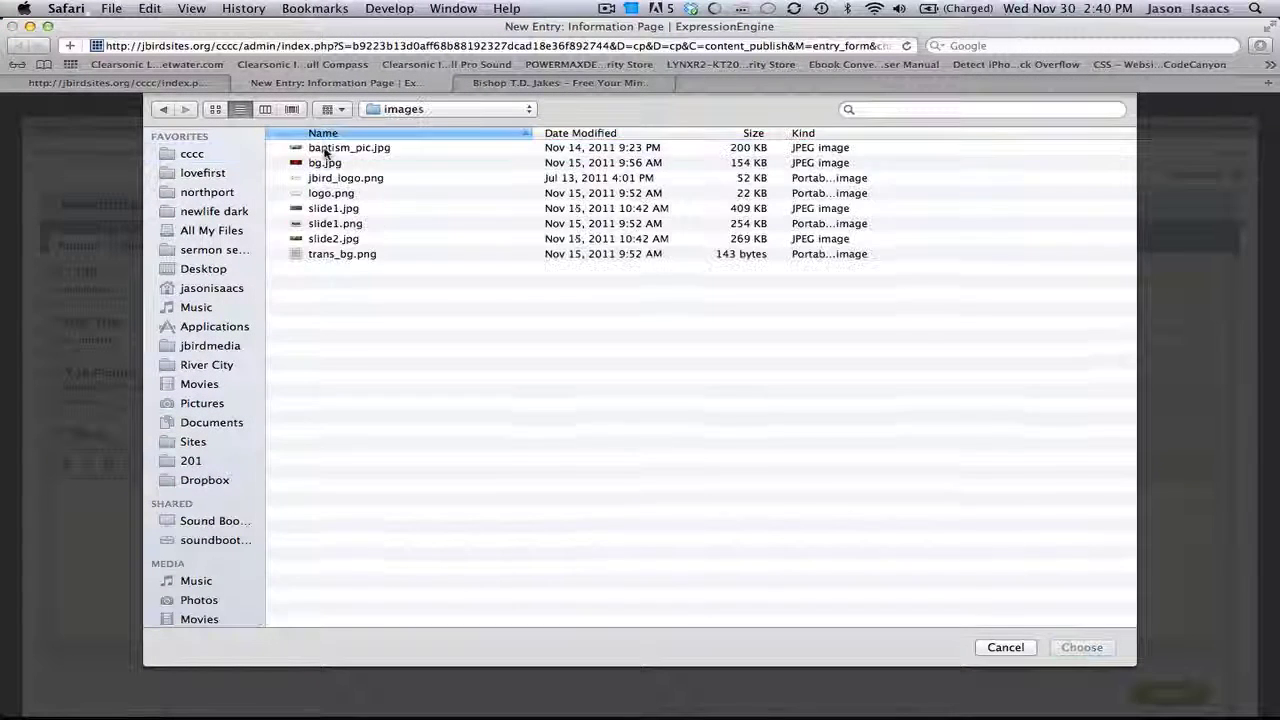
{"action": "double_click", "coordinate": [330, 147]}
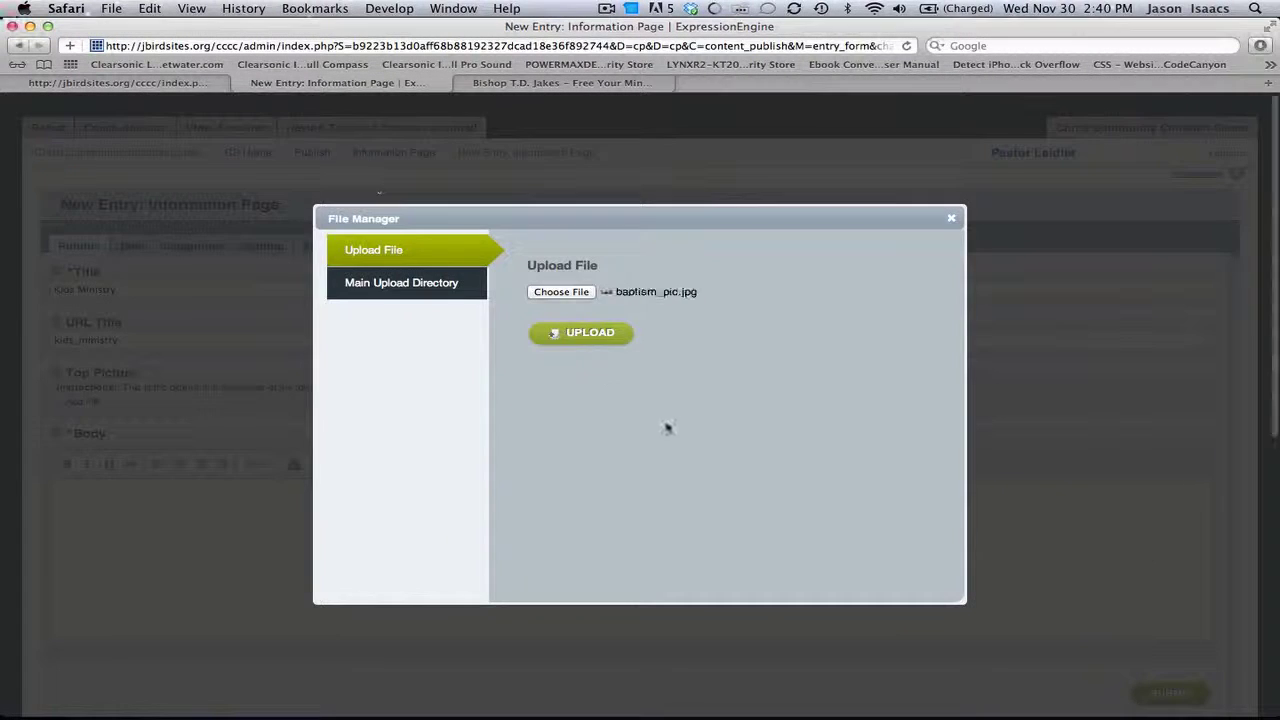
{"action": "left_click", "coordinate": [584, 343]}
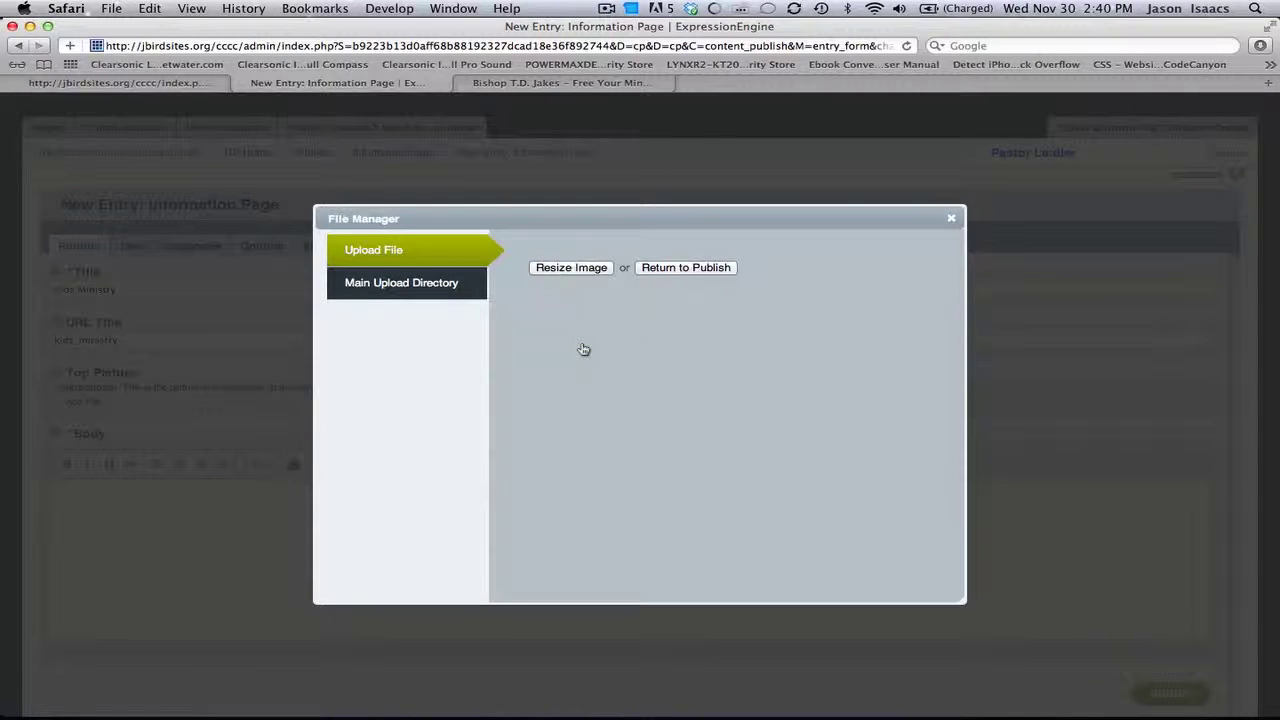
{"action": "left_click", "coordinate": [676, 267]}
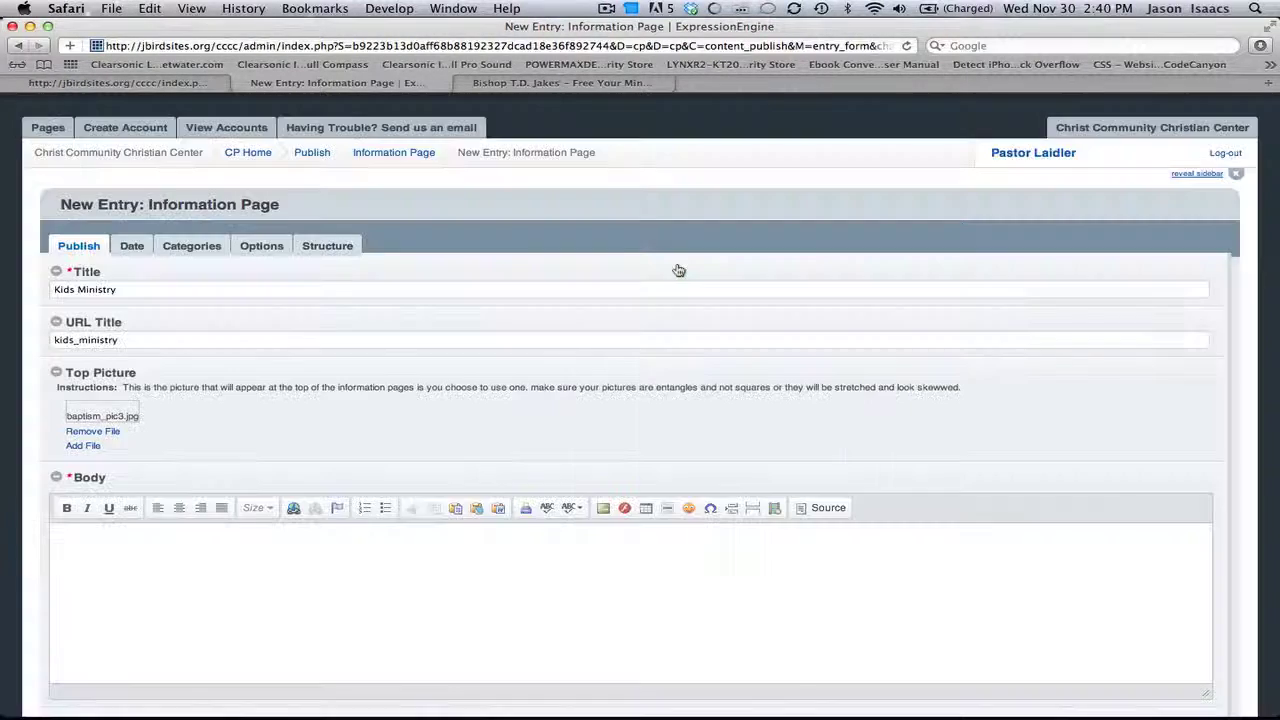
Step: Enter the body text "This is where the kids ministry information goes..." and submit the entry
{"action": "left_click", "coordinate": [100, 551]}
{"action": "scroll", "coordinate": [97, 551], "scroll_direction": "down", "scroll_amount": 2}
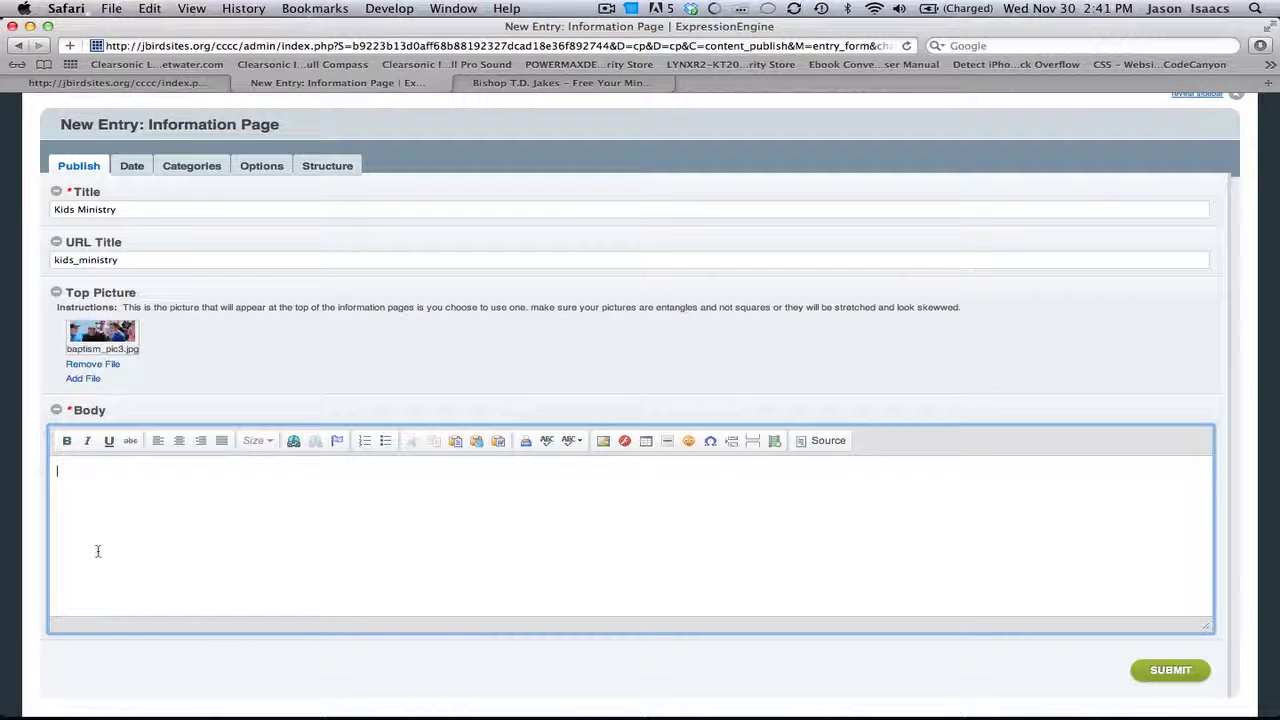
{"action": "type", "text": "This is where the"}
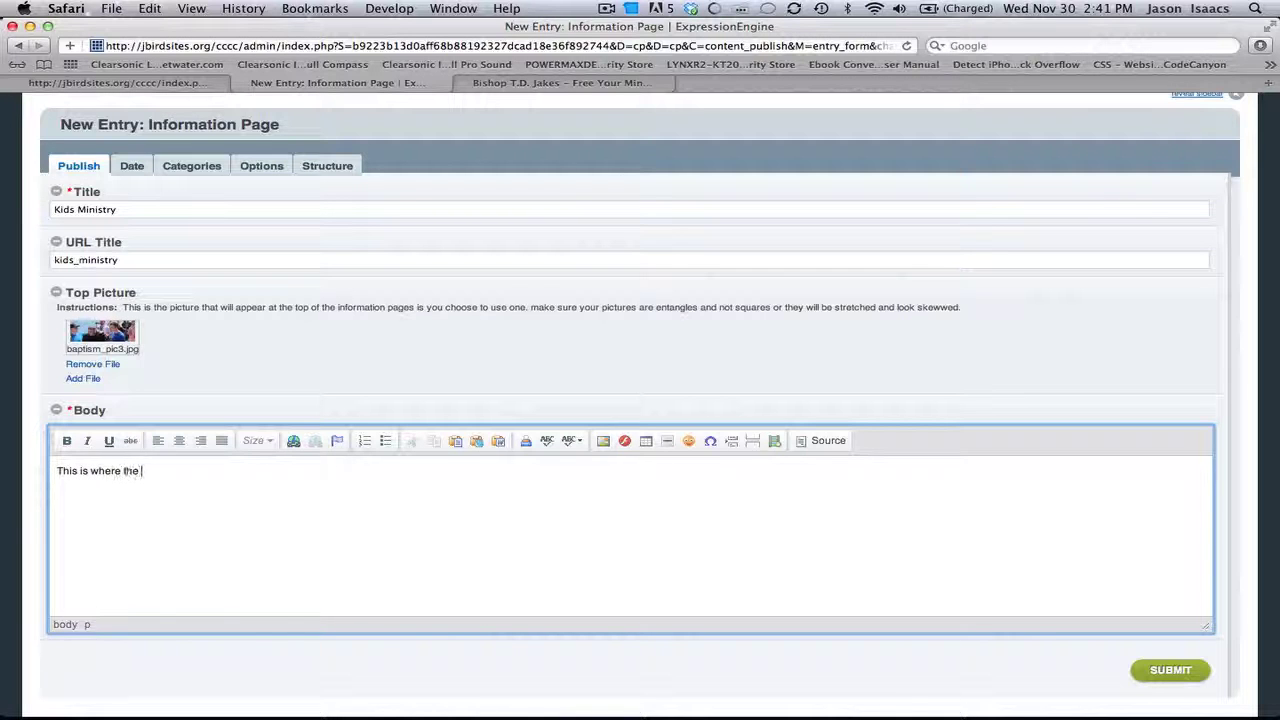
{"action": "type", "text": " kids ministry information goes..."}
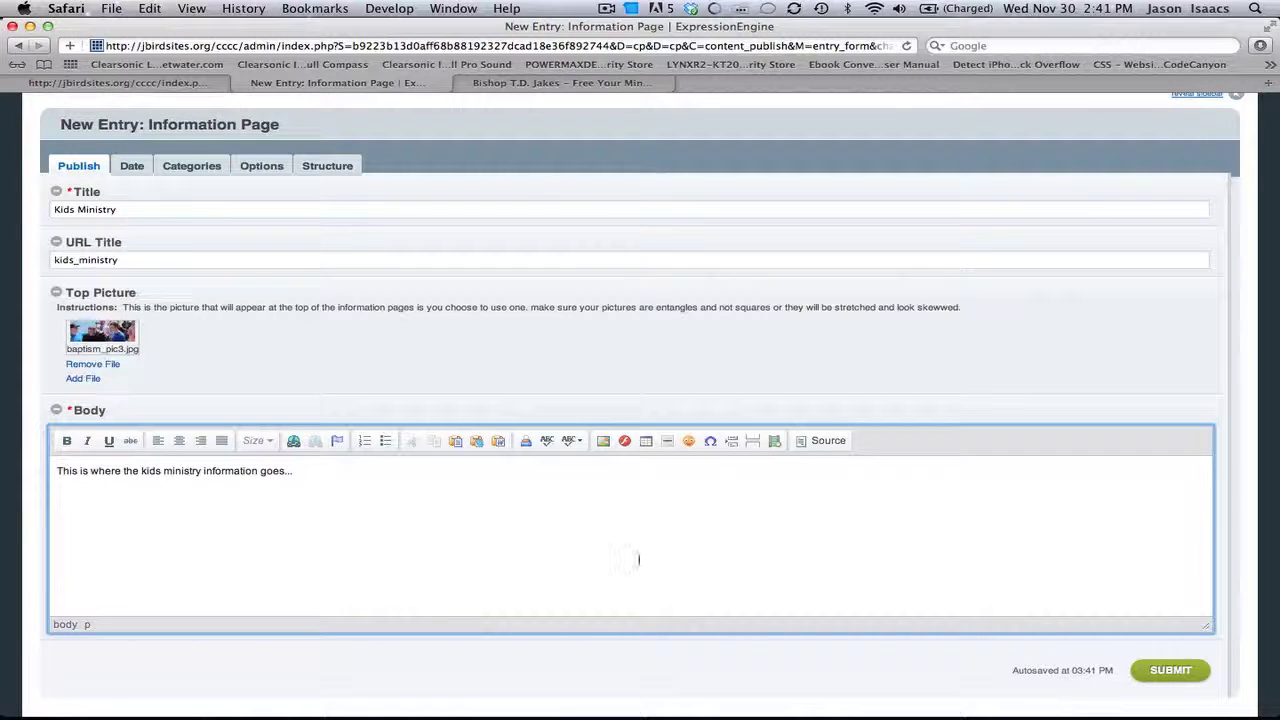
{"action": "left_click", "coordinate": [1165, 672]}
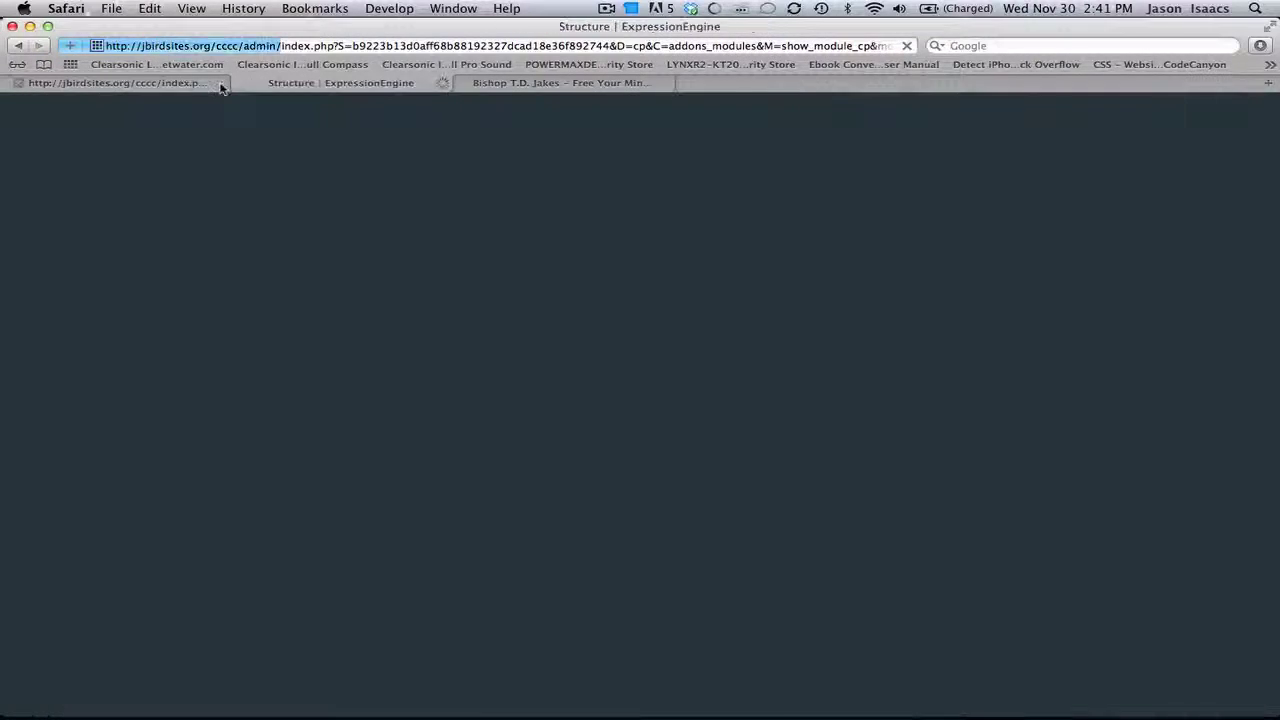
Step: Reload the live site and open the new Kids Ministry page under Ministries
{"action": "left_click", "coordinate": [222, 86]}
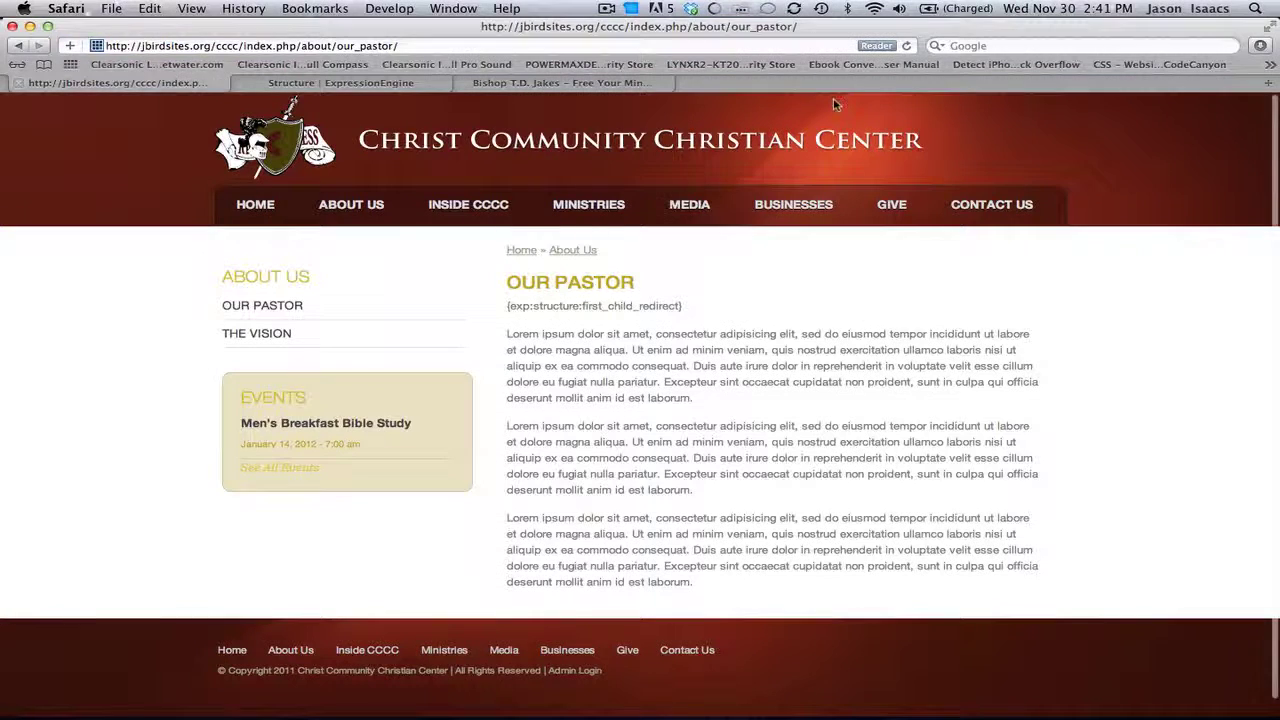
{"action": "left_click", "coordinate": [905, 47]}
{"action": "mouse_move", "coordinate": [598, 195]}
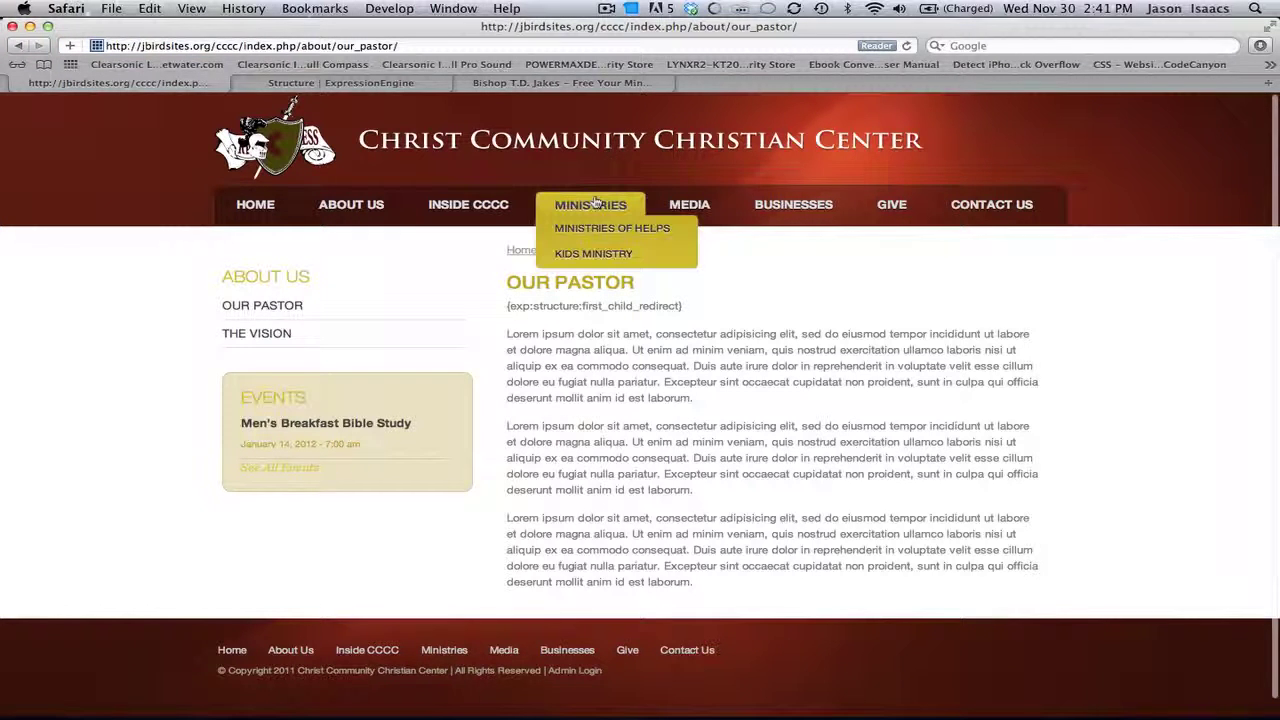
{"action": "left_click", "coordinate": [595, 258]}
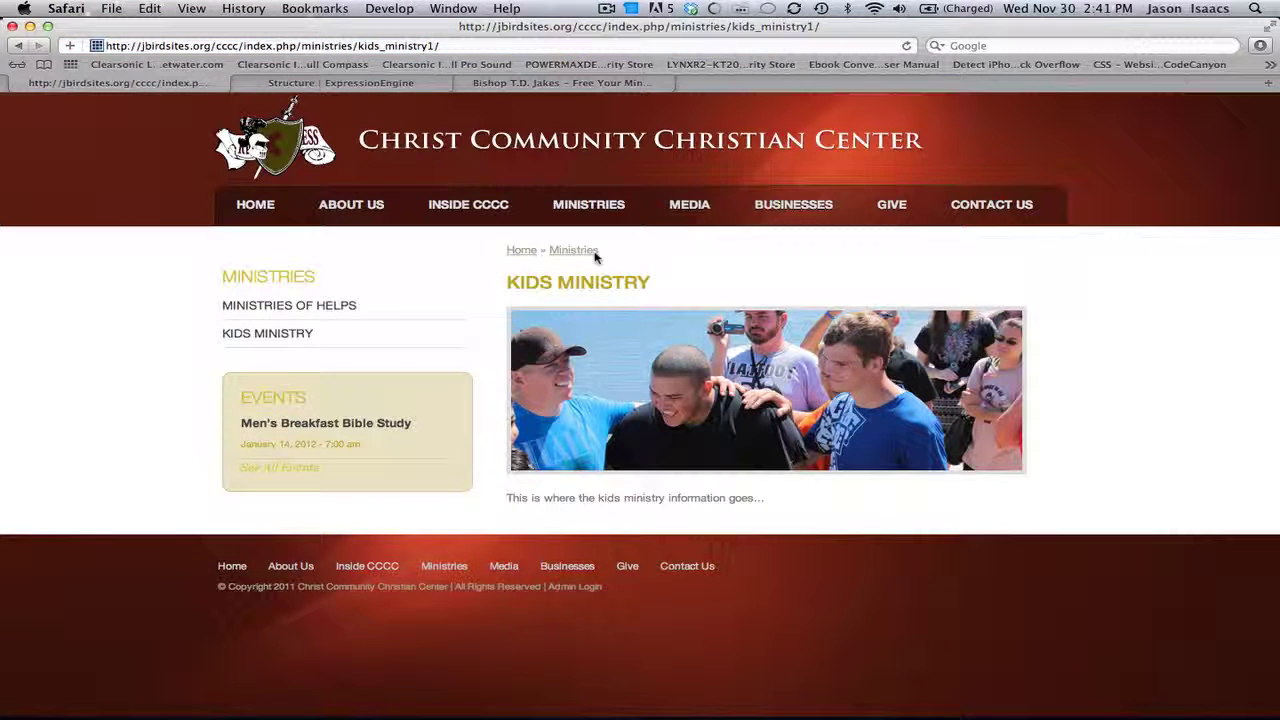
Step: Check the heading, top picture and body text on the published Kids Ministry page
{"action": "left_click_drag", "start_coordinate": [657, 283], "coordinate": [500, 283]}
{"action": "left_click", "coordinate": [500, 283]}
{"action": "triple_click", "coordinate": [500, 283]}
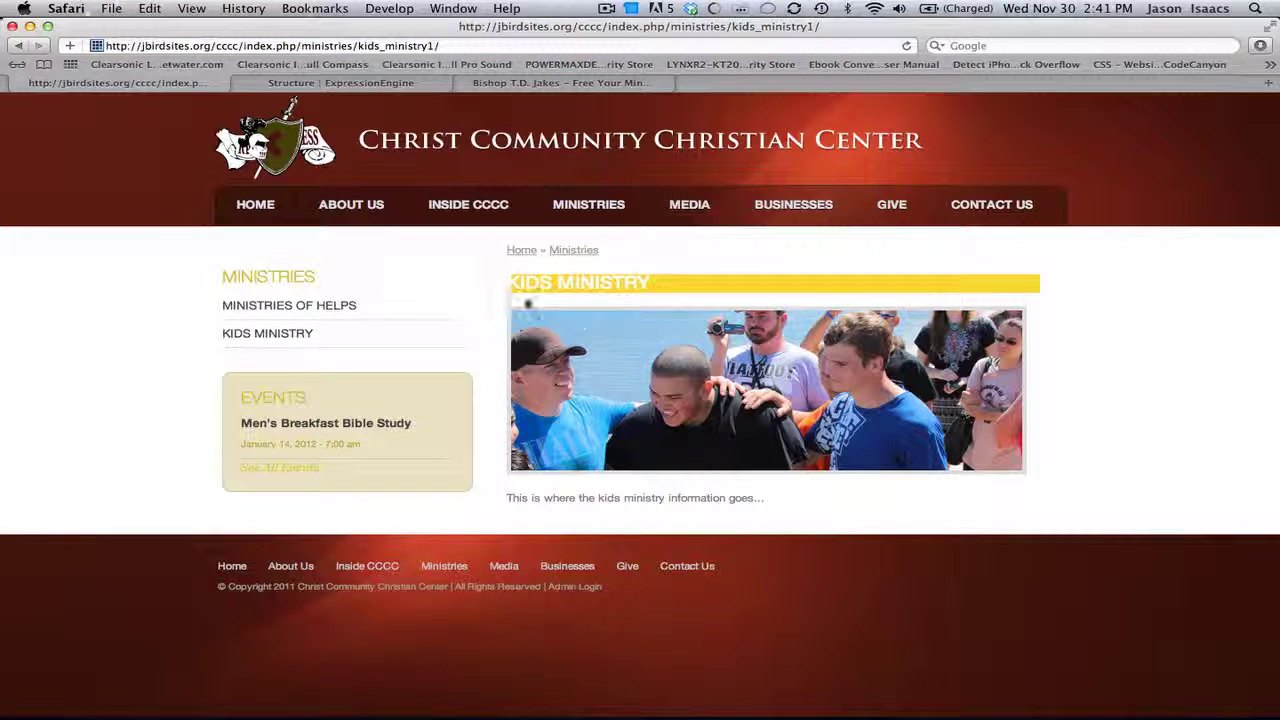
{"action": "left_click_drag", "start_coordinate": [527, 302], "coordinate": [570, 355]}
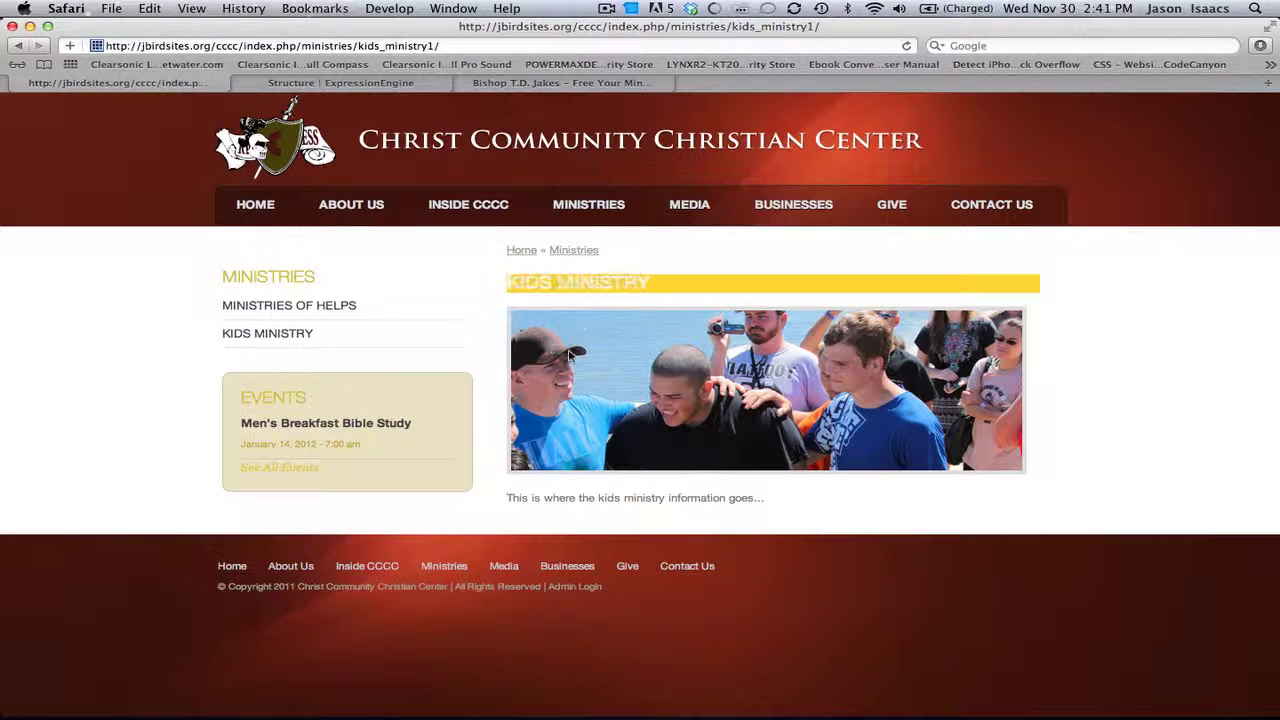
{"action": "left_click", "coordinate": [992, 284]}
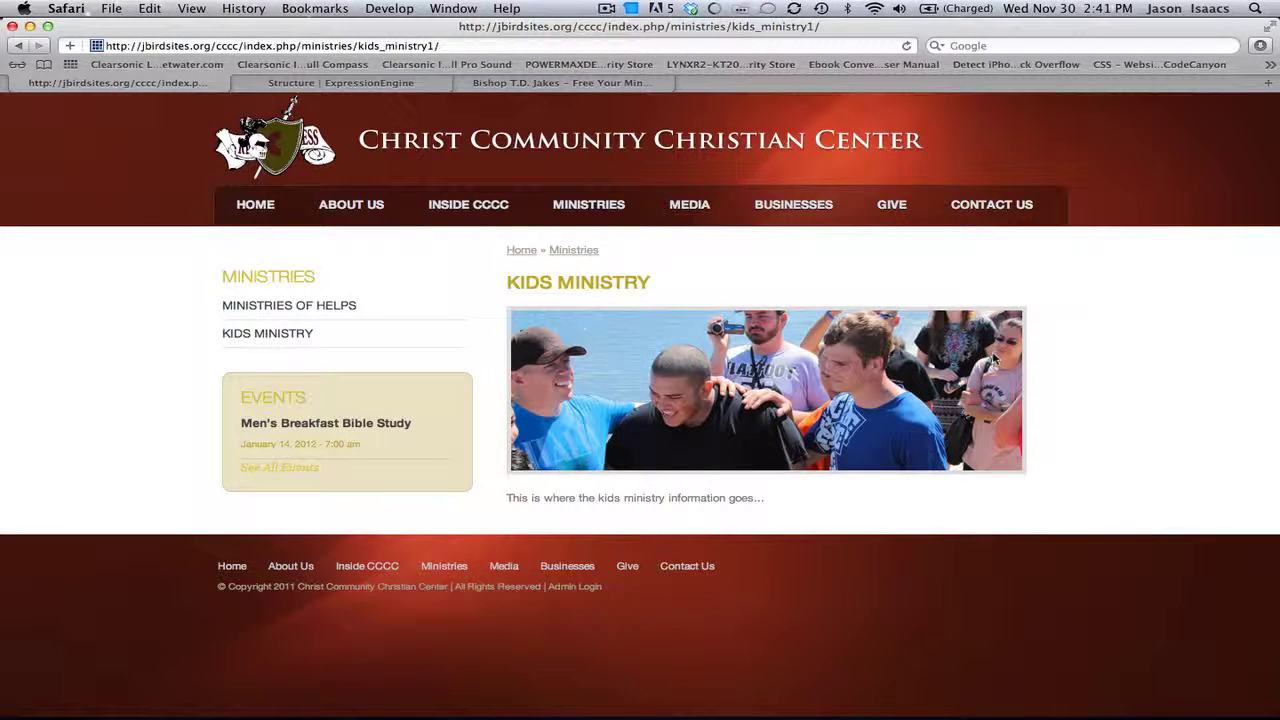
{"action": "left_click_drag", "start_coordinate": [995, 370], "coordinate": [894, 517]}
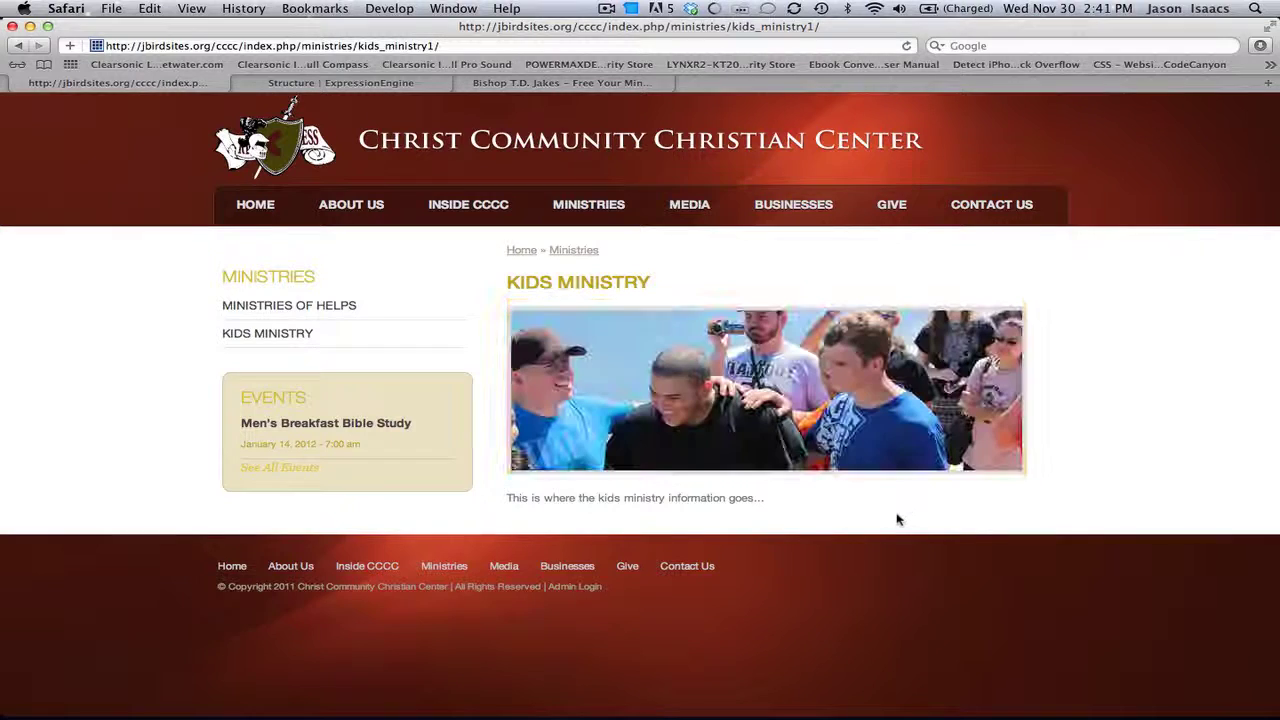
Step: Check the body text and Ministries listing of the live Kids Ministry page against the admin page list
{"action": "left_click_drag", "start_coordinate": [506, 502], "coordinate": [771, 490]}
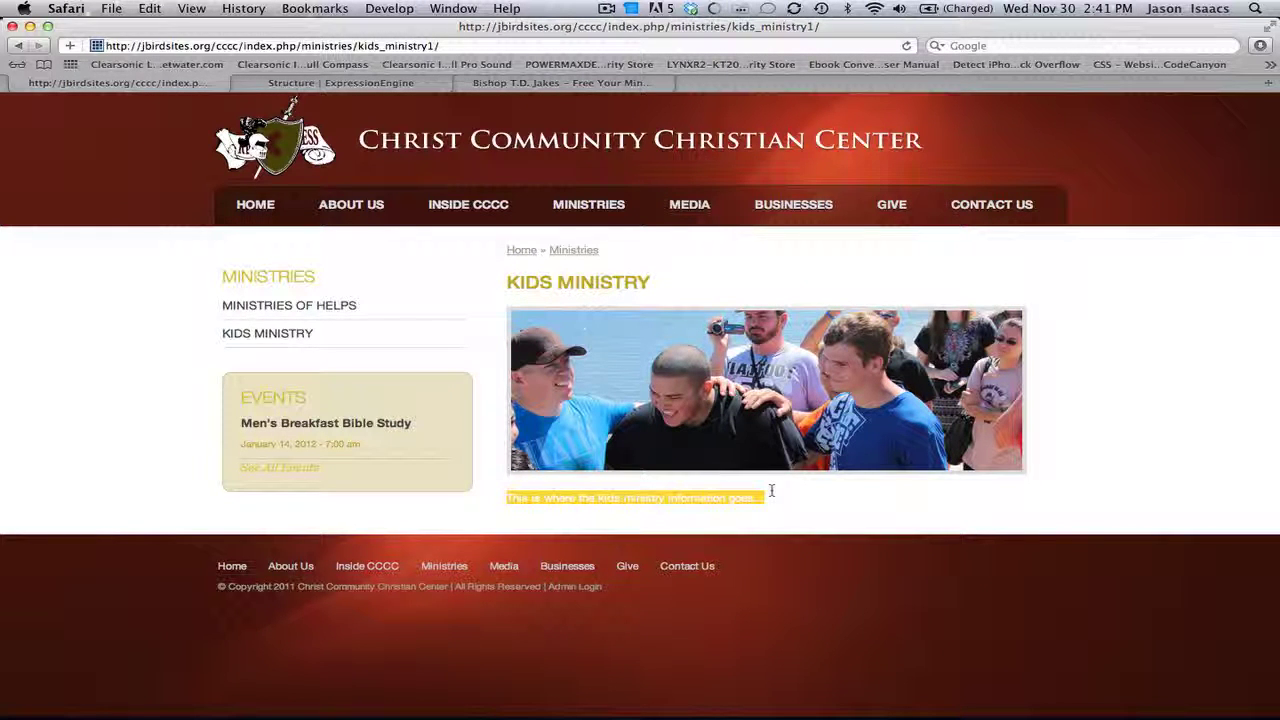
{"action": "left_click", "coordinate": [395, 83]}
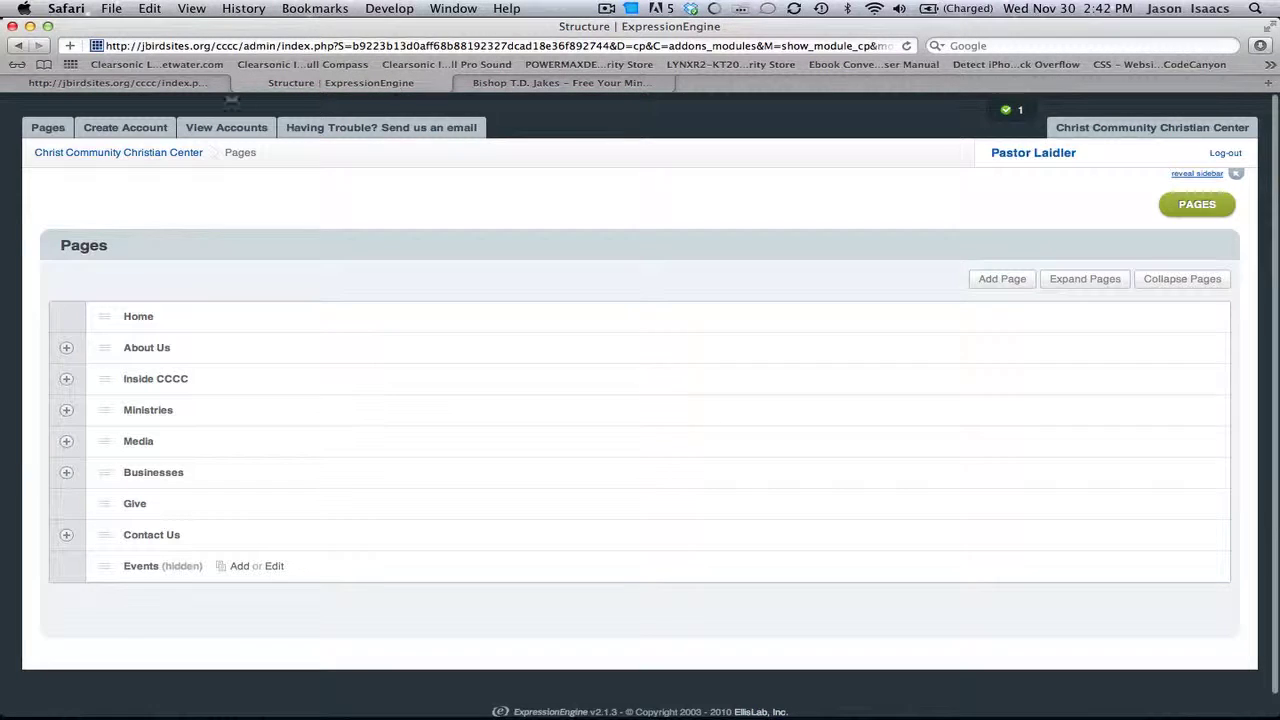
{"action": "left_click", "coordinate": [222, 84]}
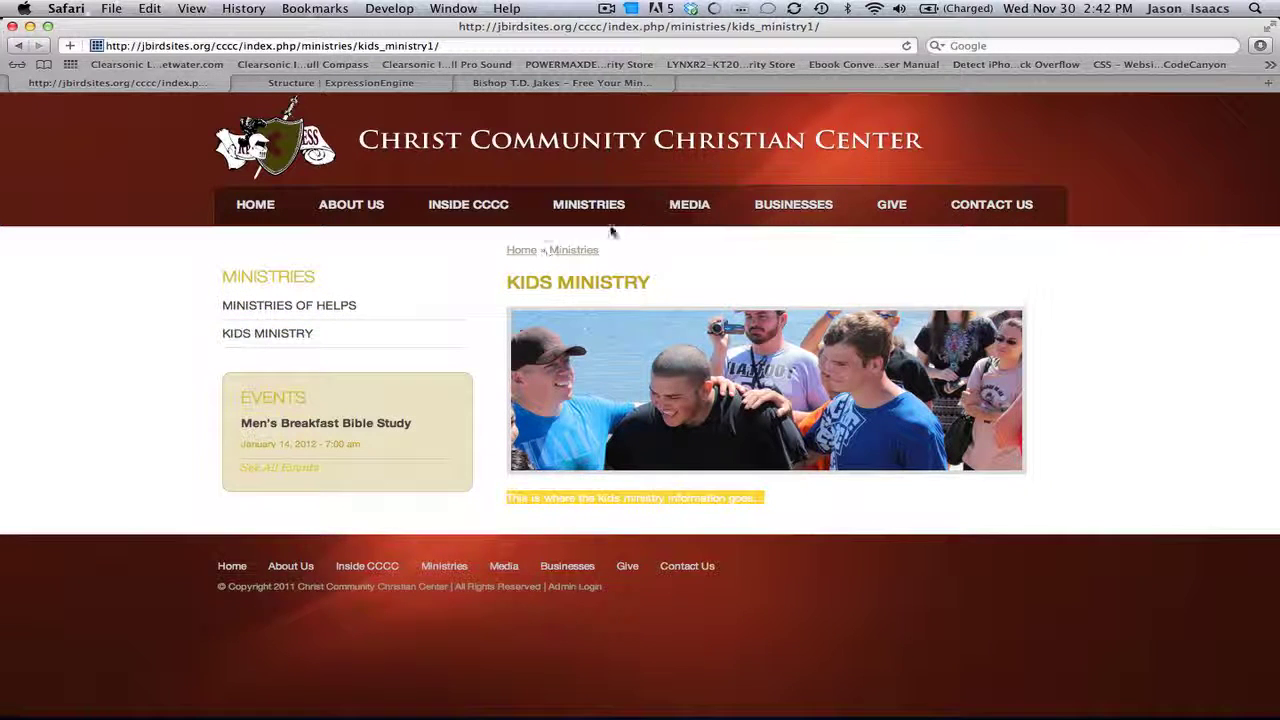
{"action": "mouse_move", "coordinate": [590, 210]}
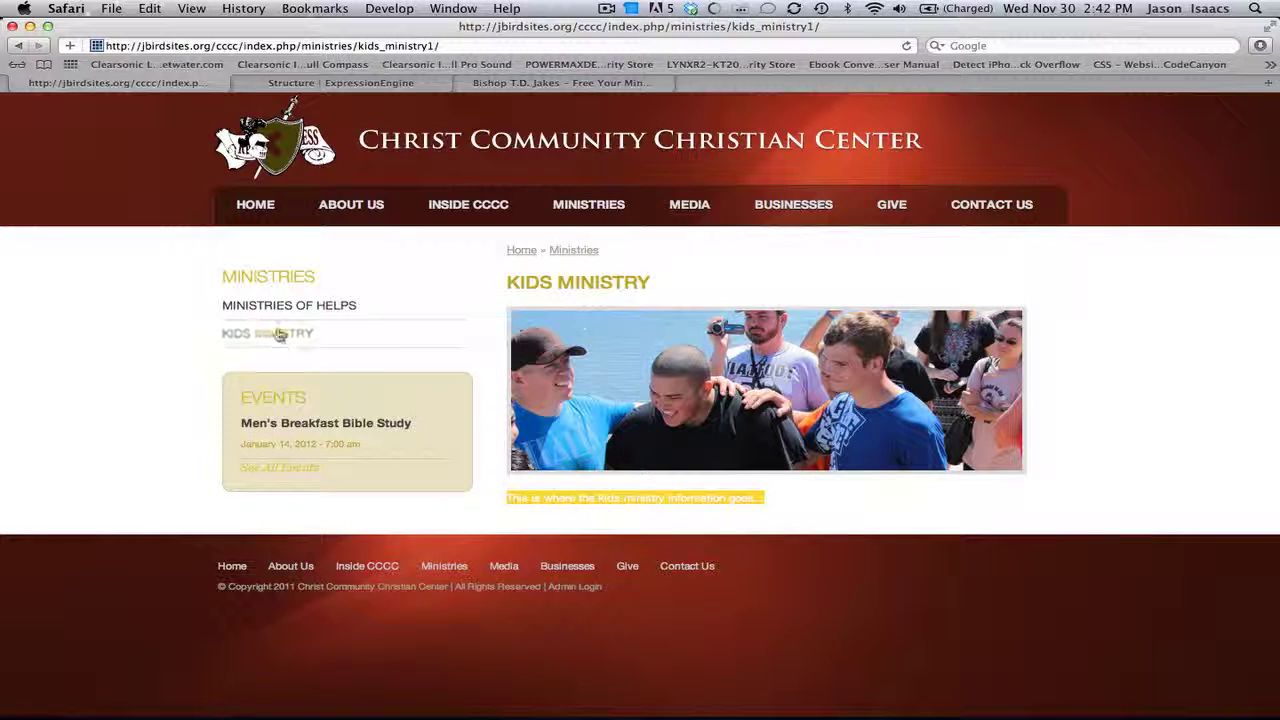
Step: Expand Ministries in the admin page list and compare its child page order with the live site's Ministries menu
{"action": "left_click", "coordinate": [342, 85]}
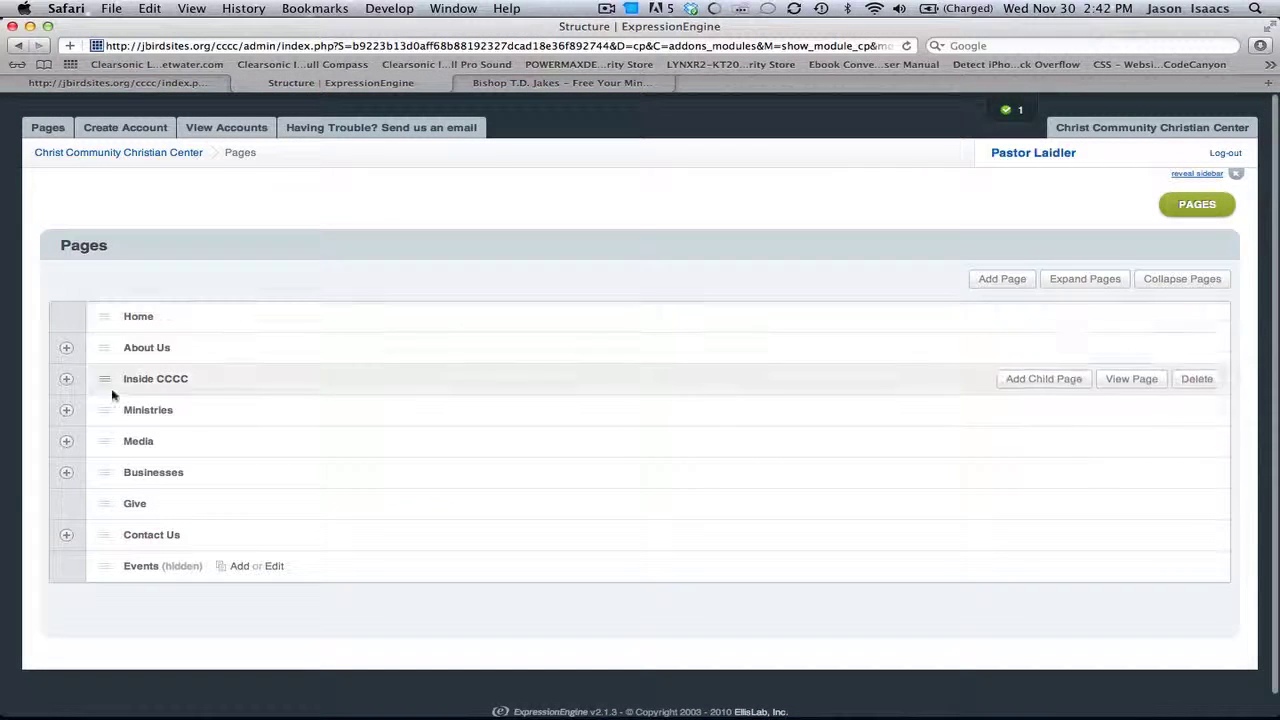
{"action": "left_click", "coordinate": [66, 411]}
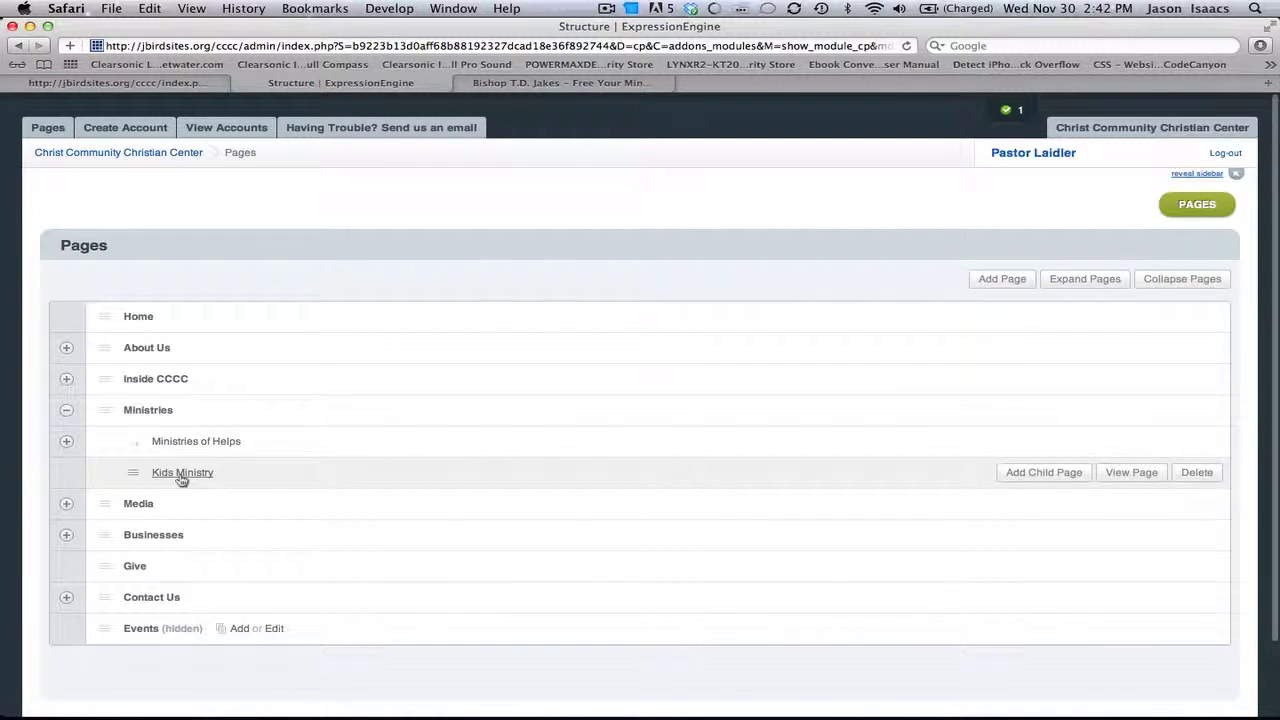
{"action": "left_click", "coordinate": [190, 84]}
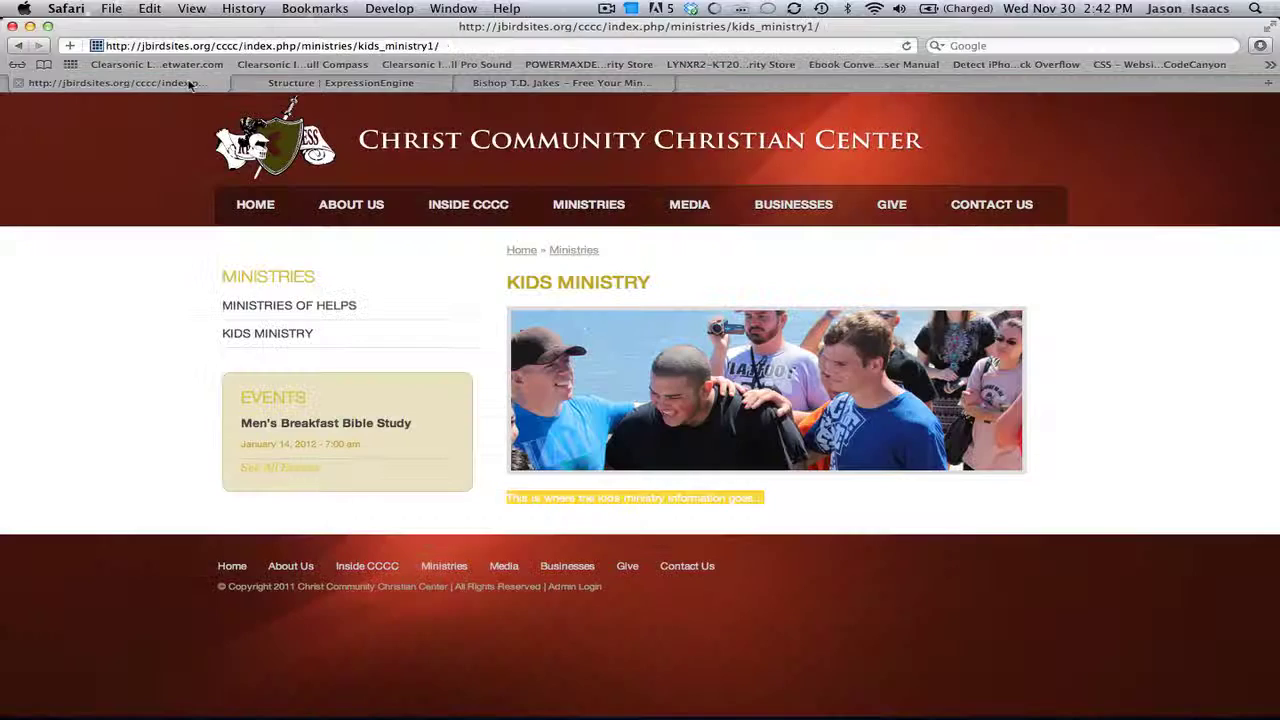
{"action": "mouse_move", "coordinate": [588, 204]}
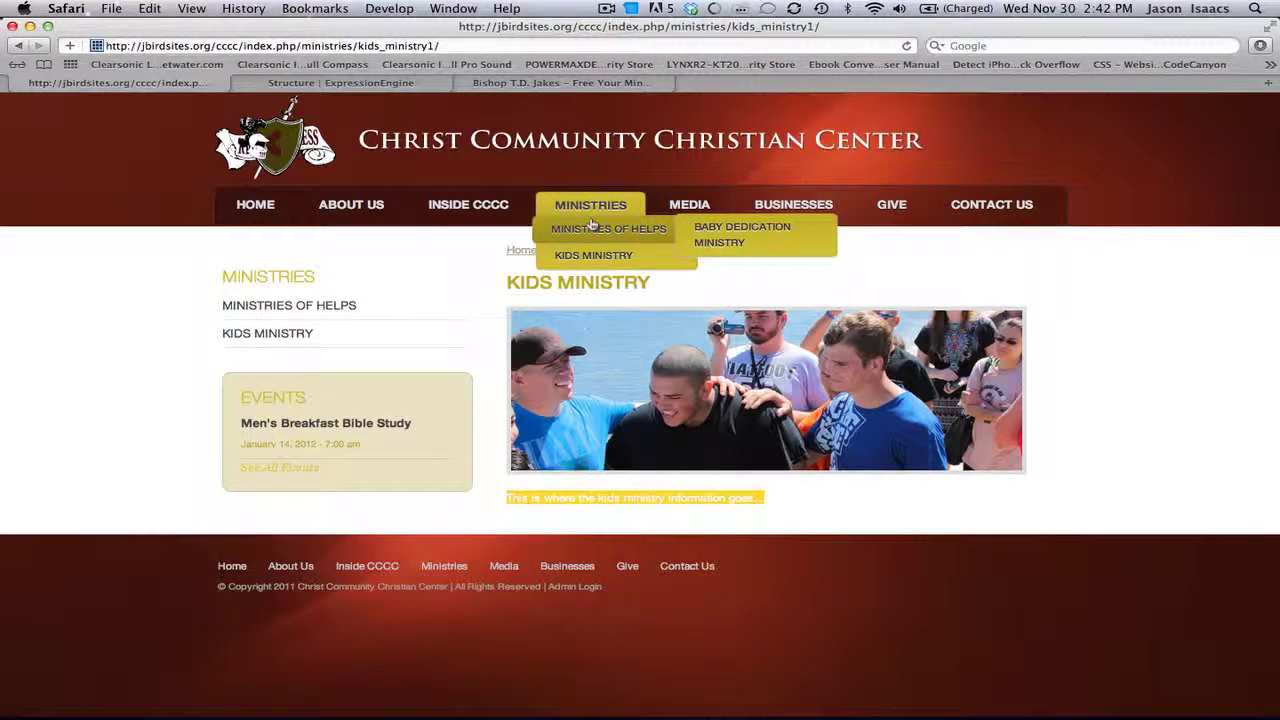
Step: Move Kids Ministry above Ministries of Helps in the admin page list and check the order on the reloaded live site
{"action": "left_click", "coordinate": [400, 86]}
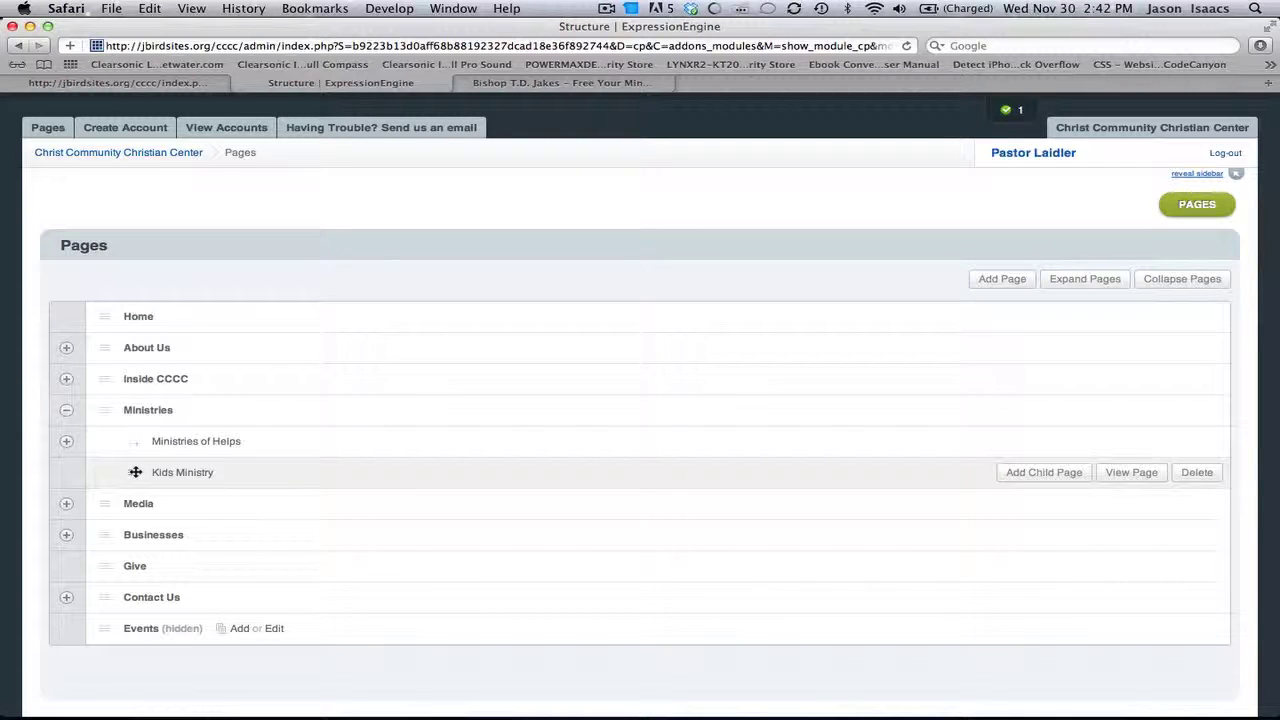
{"action": "left_click_drag", "start_coordinate": [135, 472], "coordinate": [136, 434]}
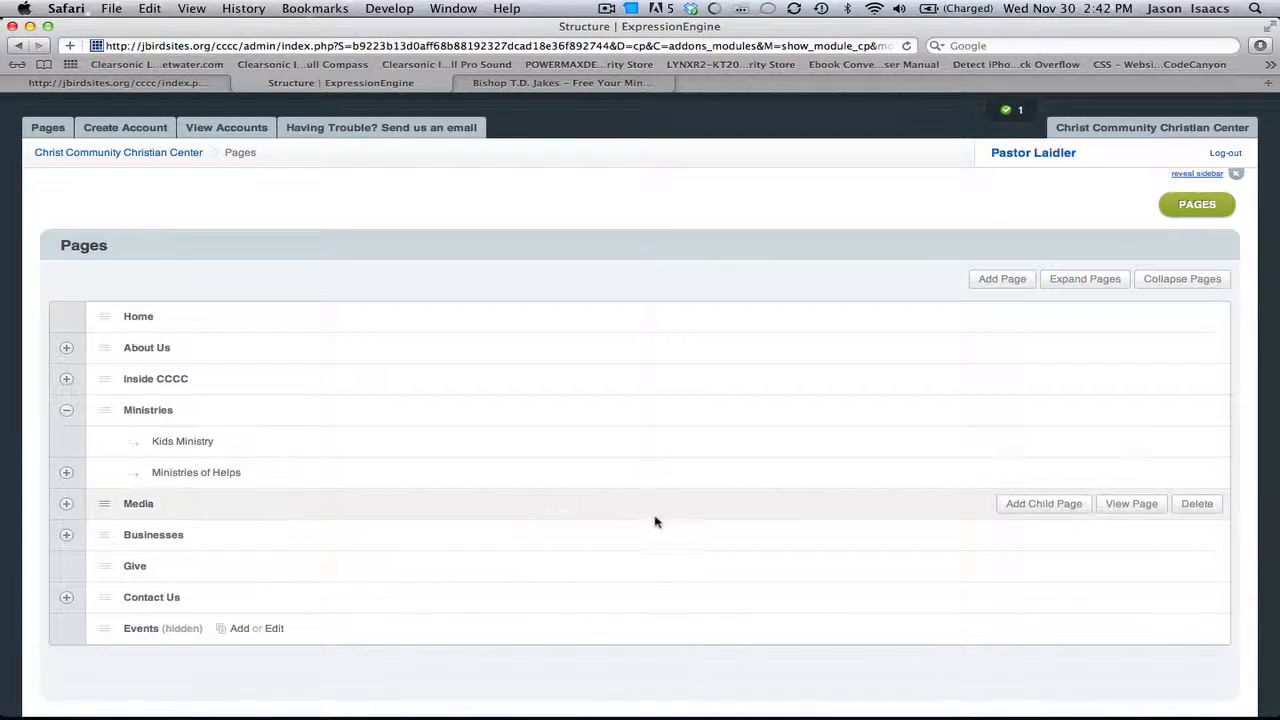
{"action": "left_click", "coordinate": [212, 86]}
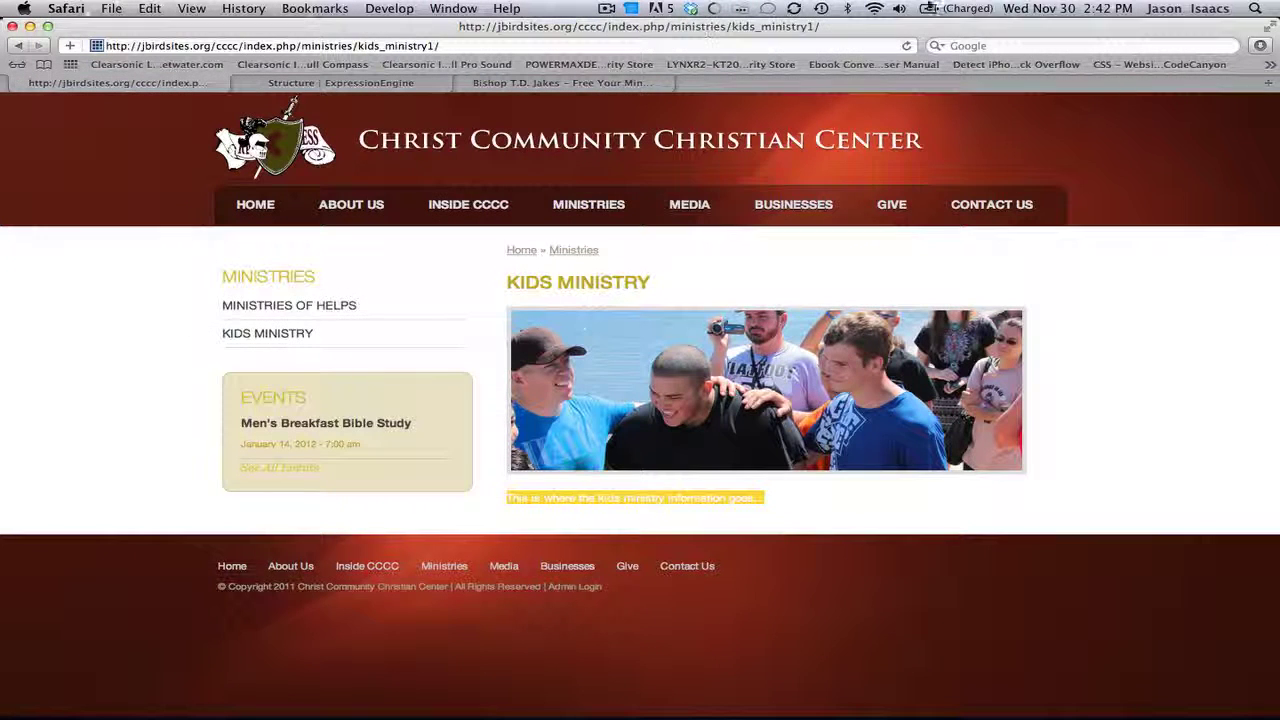
{"action": "left_click", "coordinate": [905, 45]}
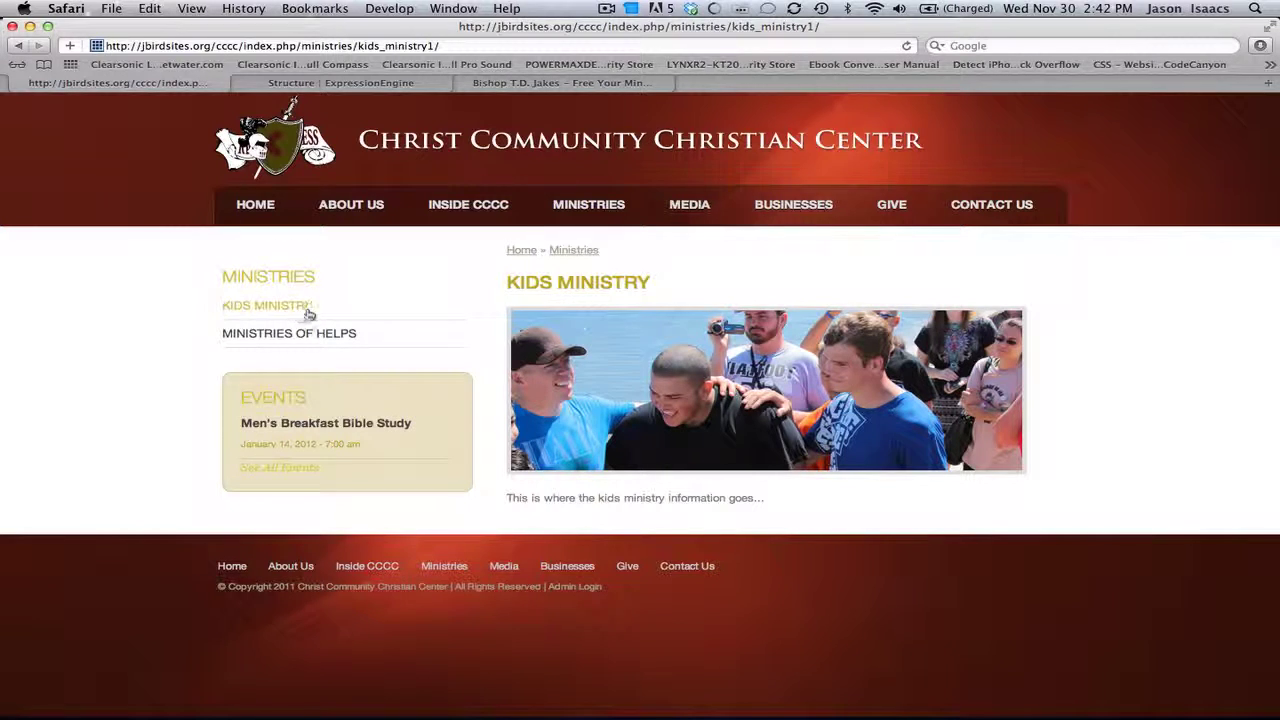
{"action": "mouse_move", "coordinate": [575, 212]}
Step: Move Ministries directly below Home in the admin page list and check the main navigation on the reloaded live site
{"action": "left_click", "coordinate": [296, 86]}
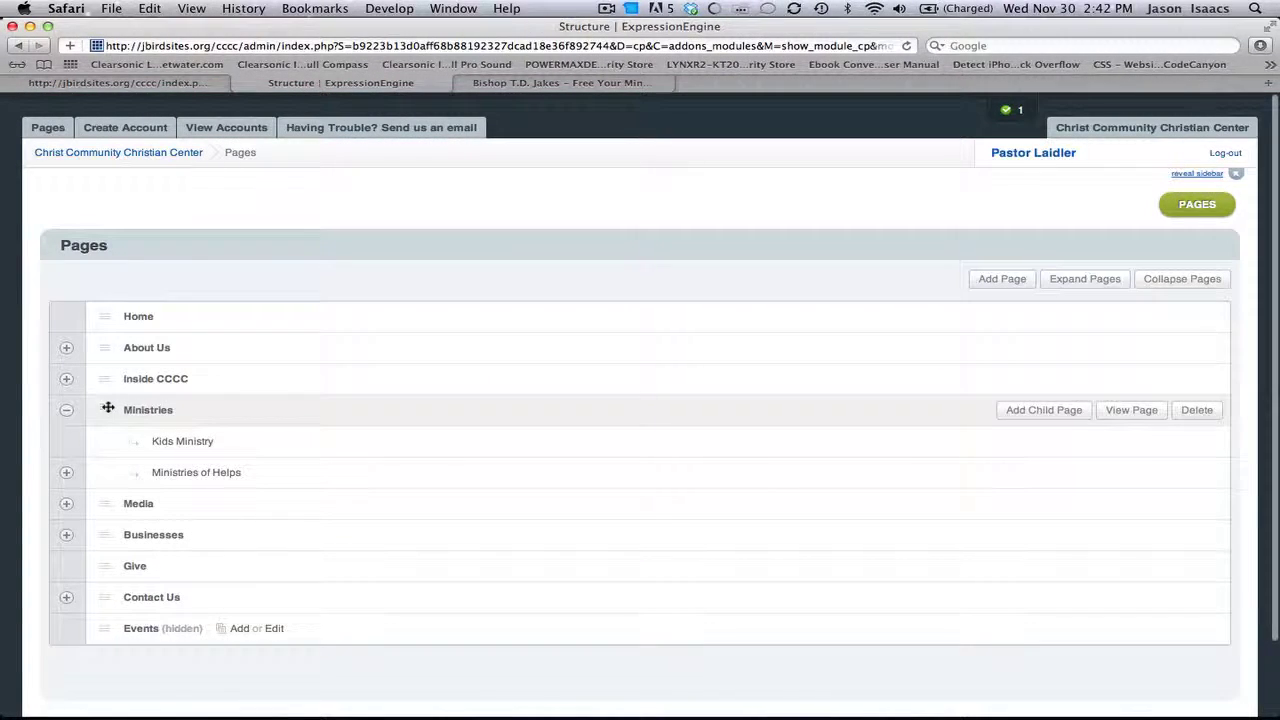
{"action": "left_click_drag", "start_coordinate": [108, 408], "coordinate": [106, 338]}
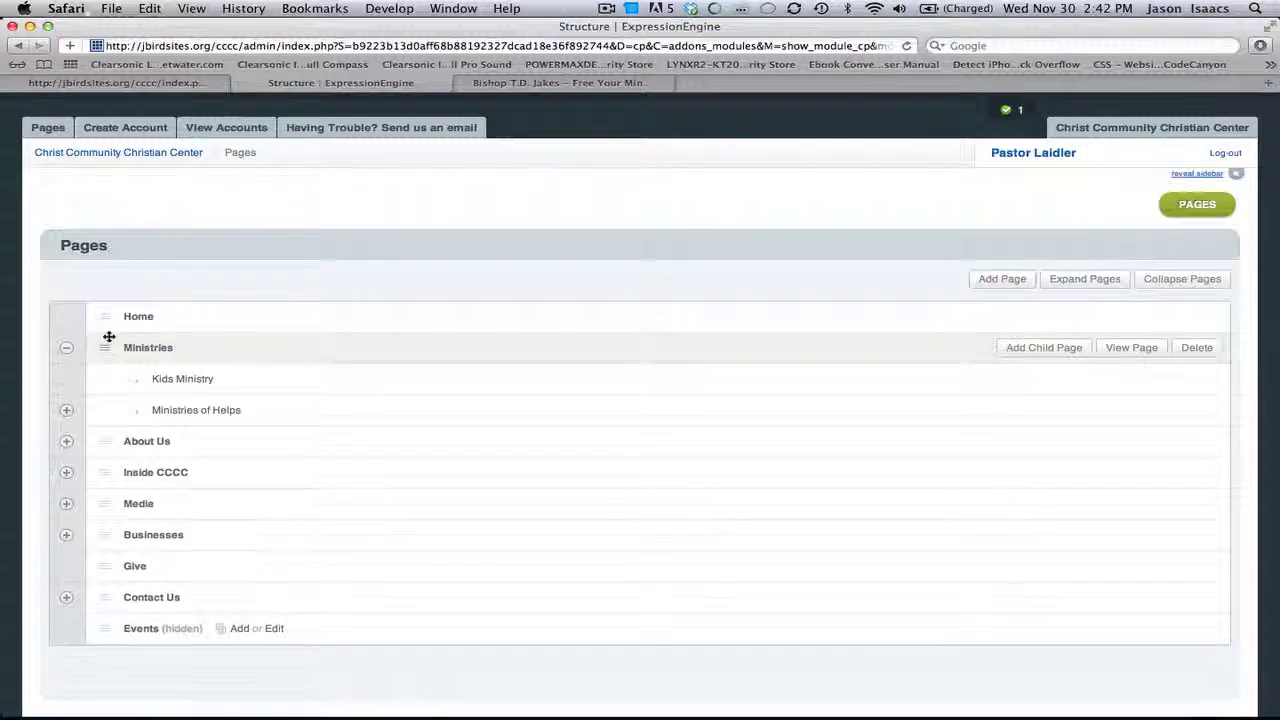
{"action": "left_click", "coordinate": [148, 86]}
{"action": "left_click", "coordinate": [907, 46]}
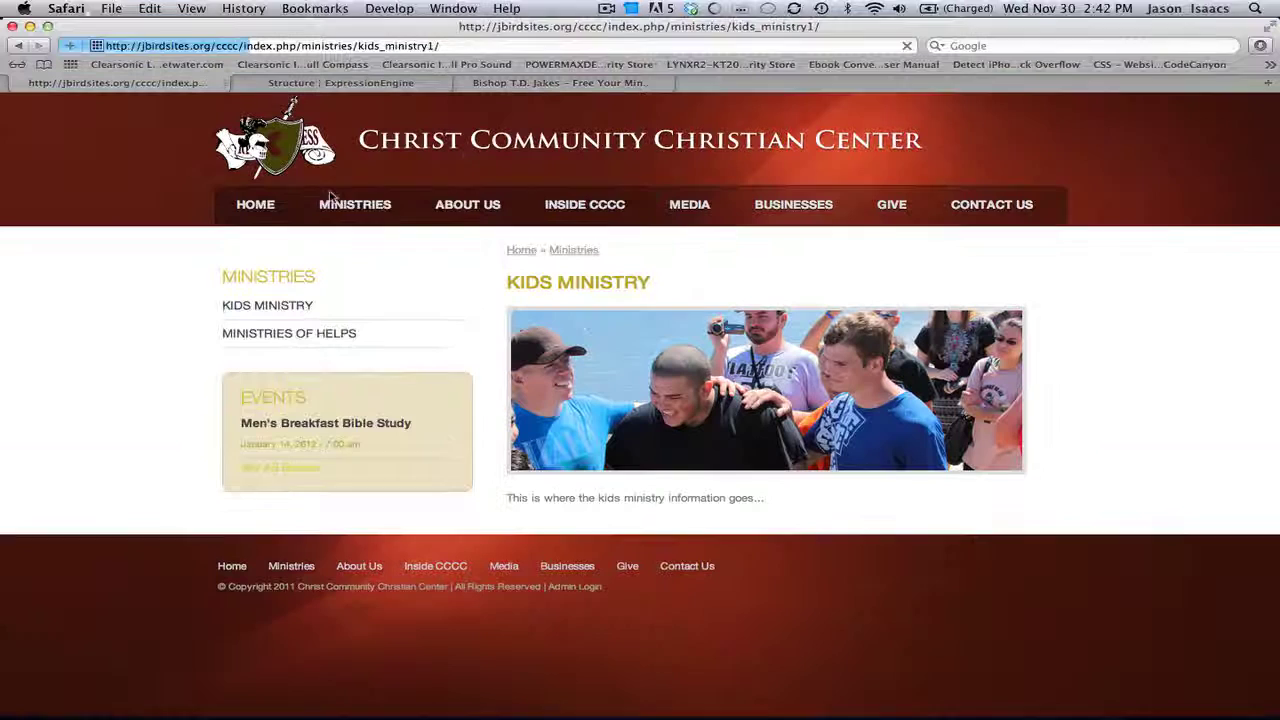
{"action": "mouse_move", "coordinate": [334, 219]}
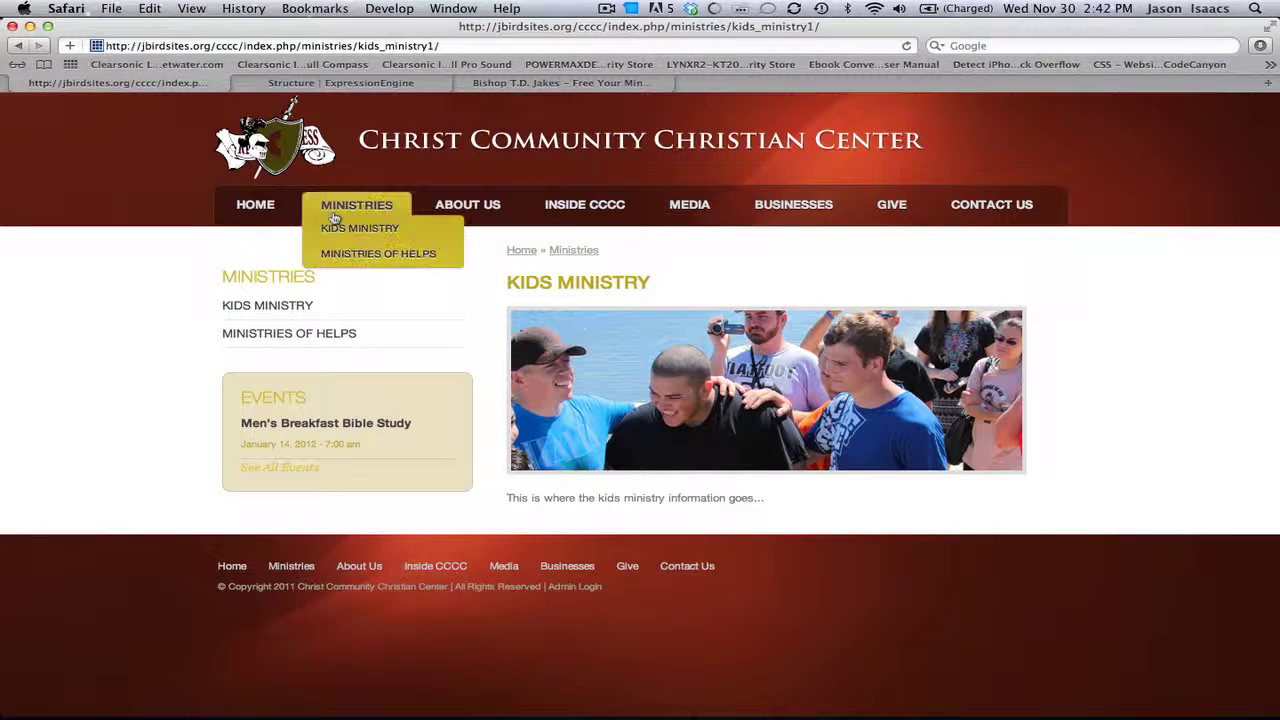
{"action": "mouse_move", "coordinate": [466, 216]}
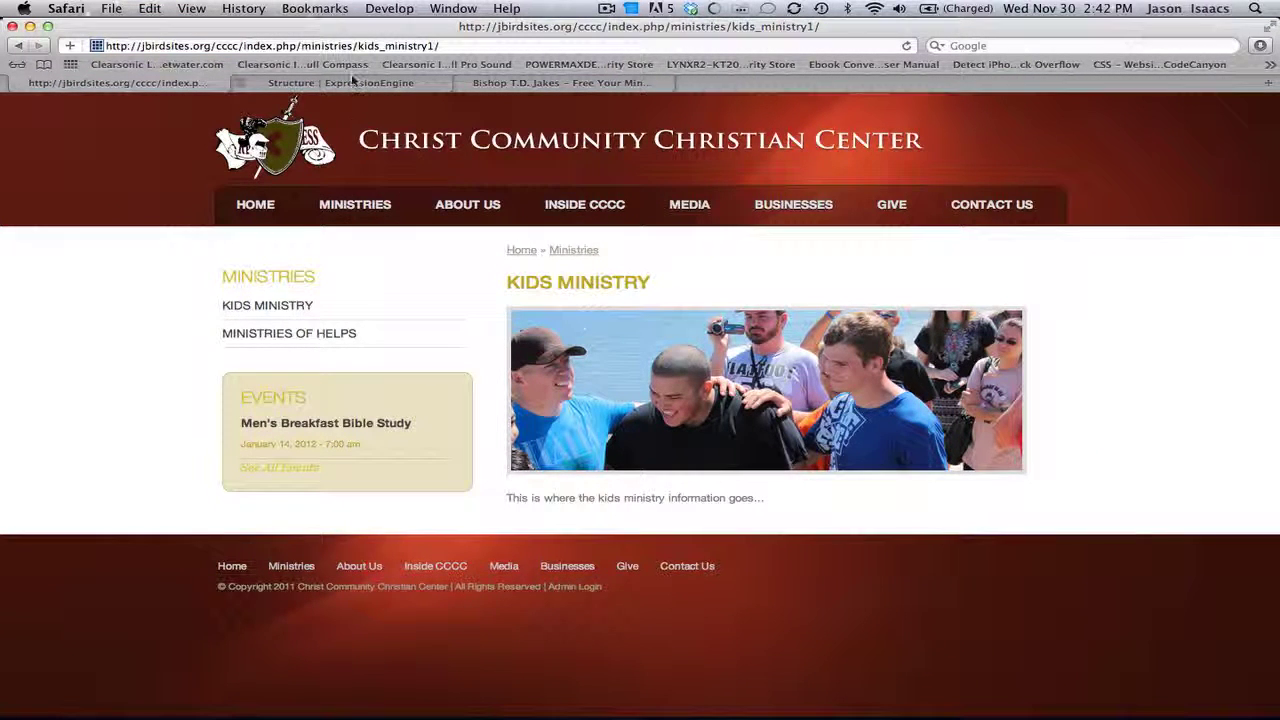
Step: Move Ministries back between Inside CCCC and Media and check the main navigation on the reloaded live site
{"action": "left_click", "coordinate": [240, 82]}
{"action": "left_click_drag", "start_coordinate": [104, 348], "coordinate": [106, 411]}
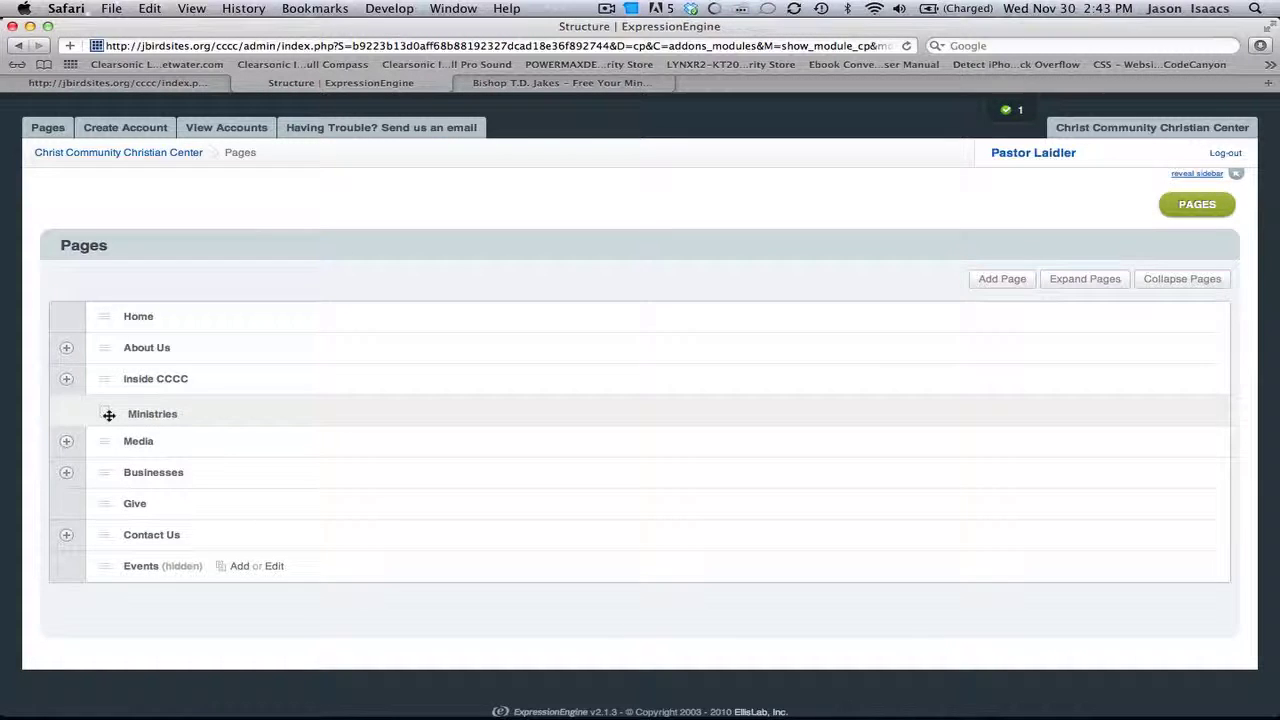
{"action": "left_click", "coordinate": [170, 85]}
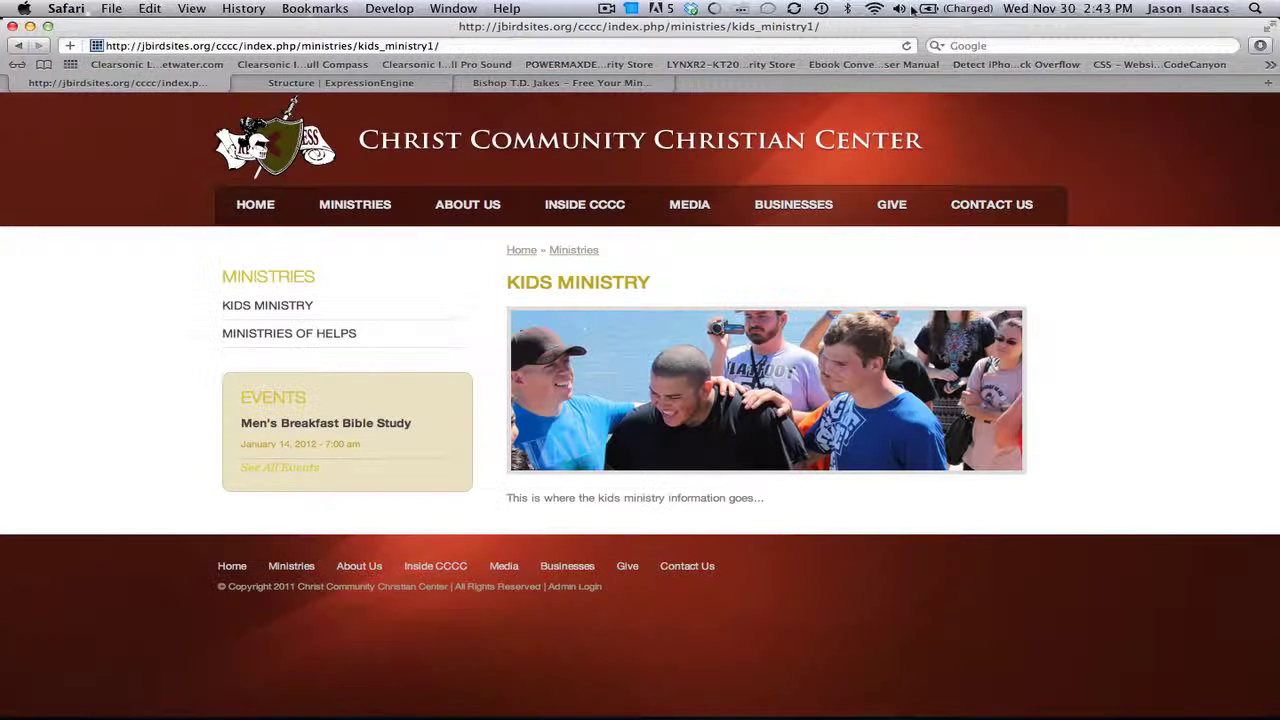
{"action": "left_click", "coordinate": [906, 46]}
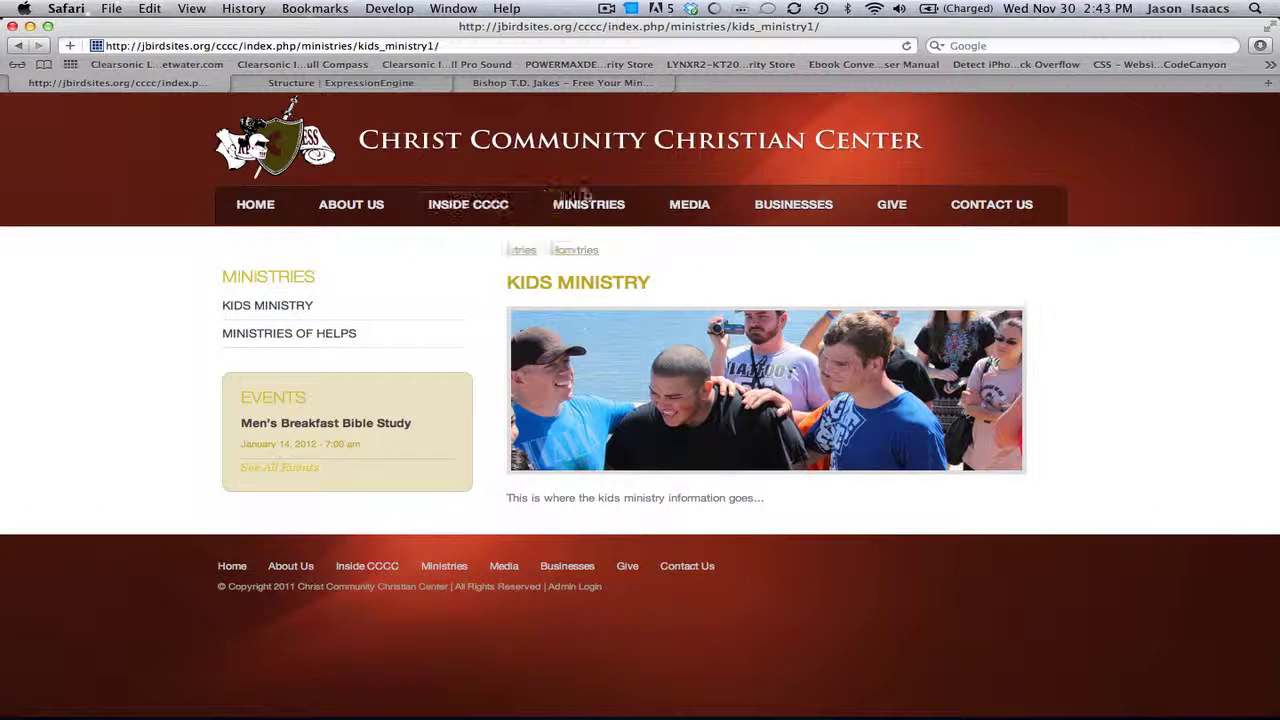
{"action": "mouse_move", "coordinate": [591, 257]}
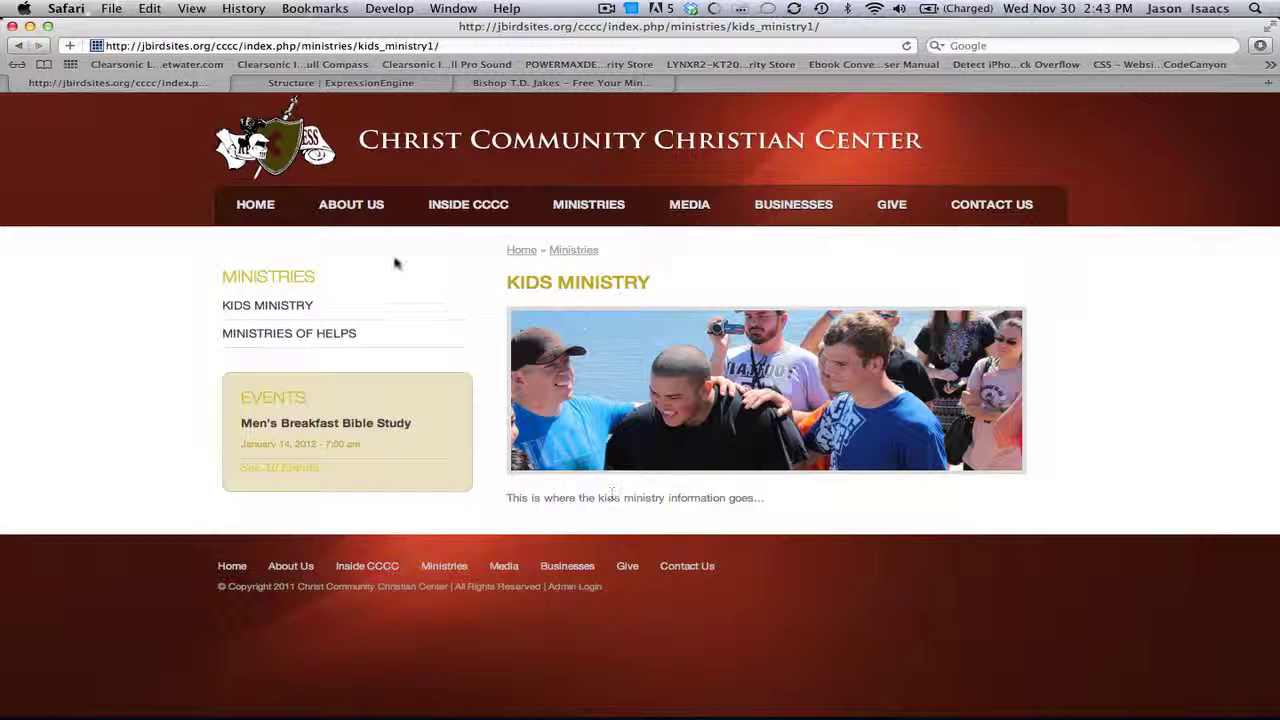
Step: Open the Kids Ministry entry for editing from the admin page list and bring up its Body editor
{"action": "left_click", "coordinate": [241, 82]}
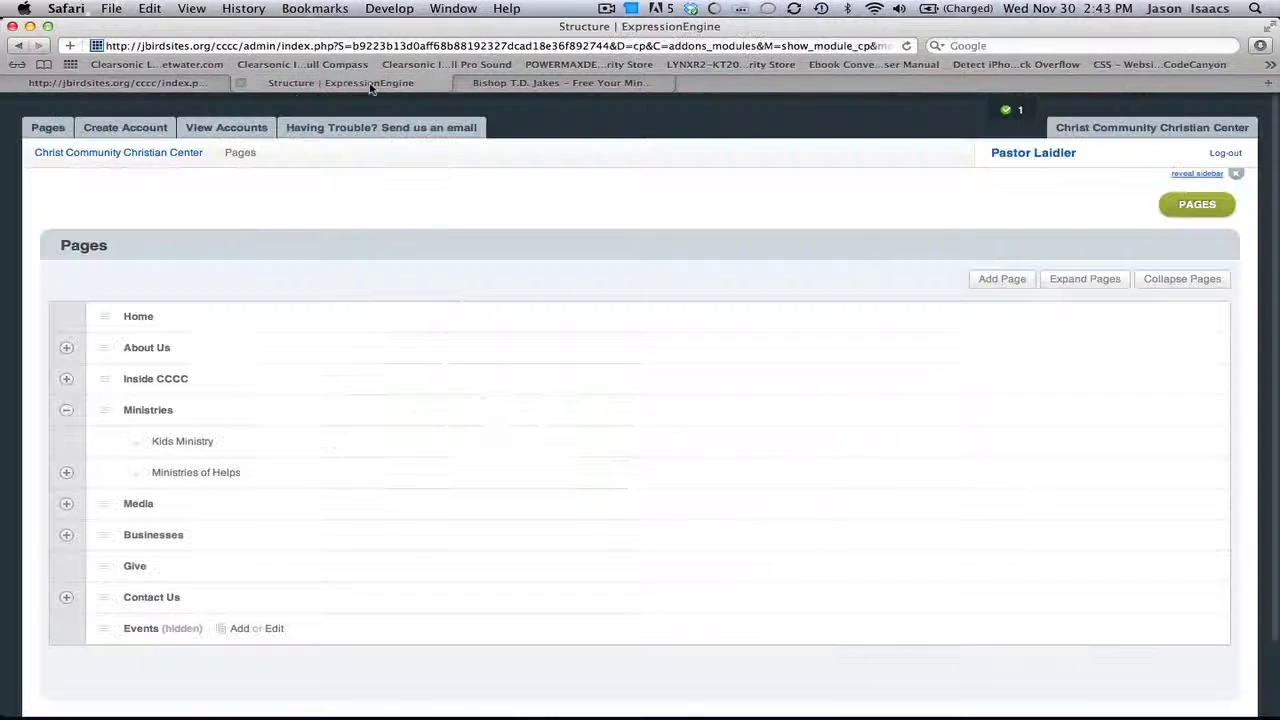
{"action": "left_click", "coordinate": [183, 442]}
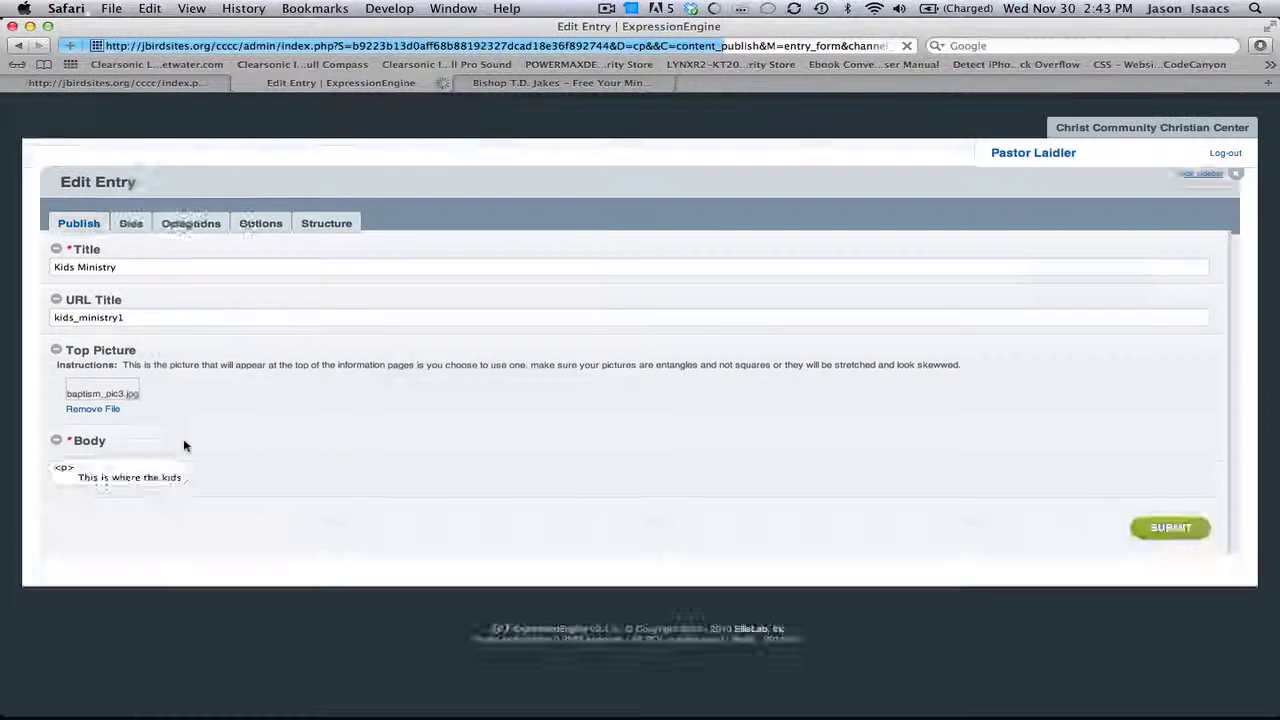
{"action": "scroll", "coordinate": [236, 477], "scroll_direction": "down", "scroll_amount": 3}
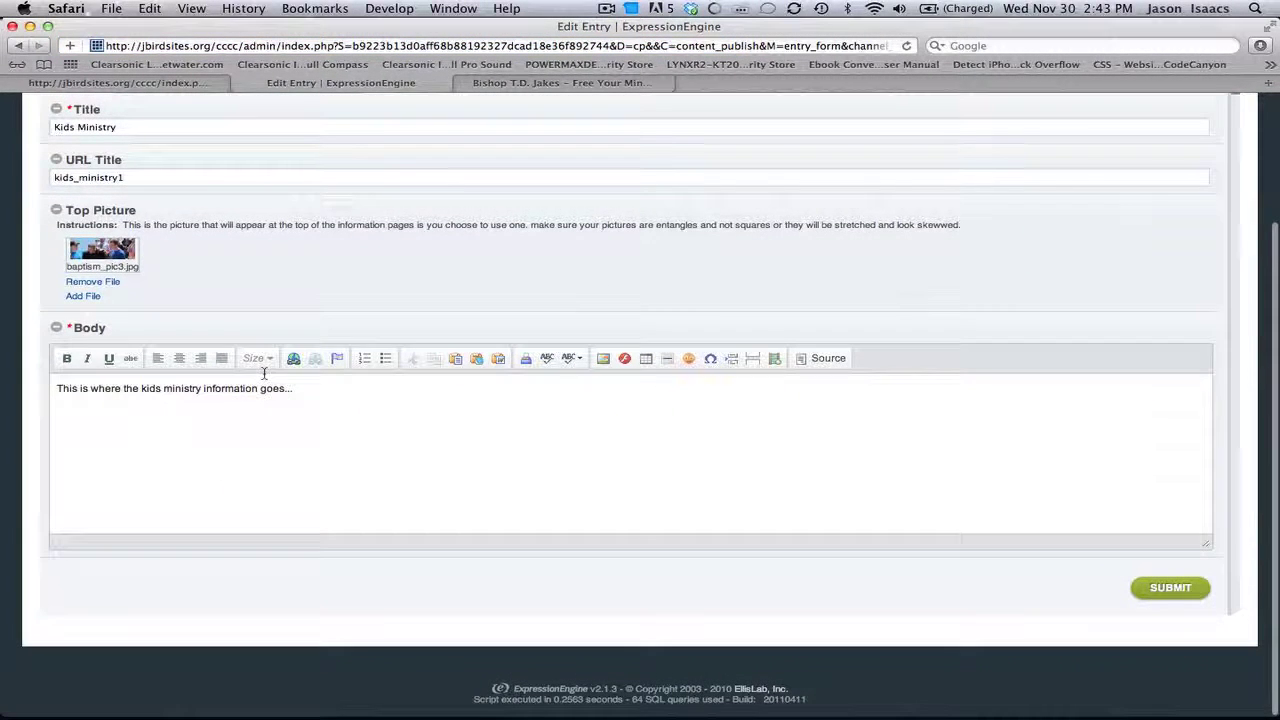
{"action": "triple_click", "coordinate": [260, 399]}
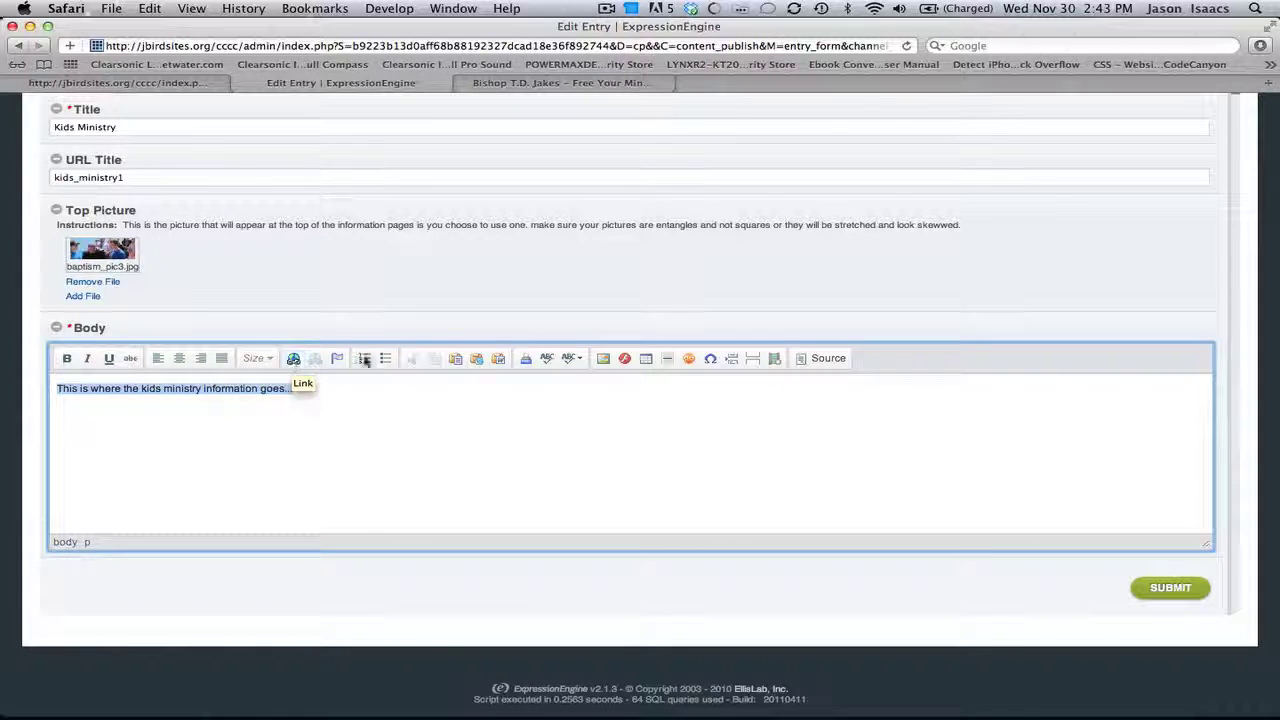
{"action": "left_click", "coordinate": [500, 364]}
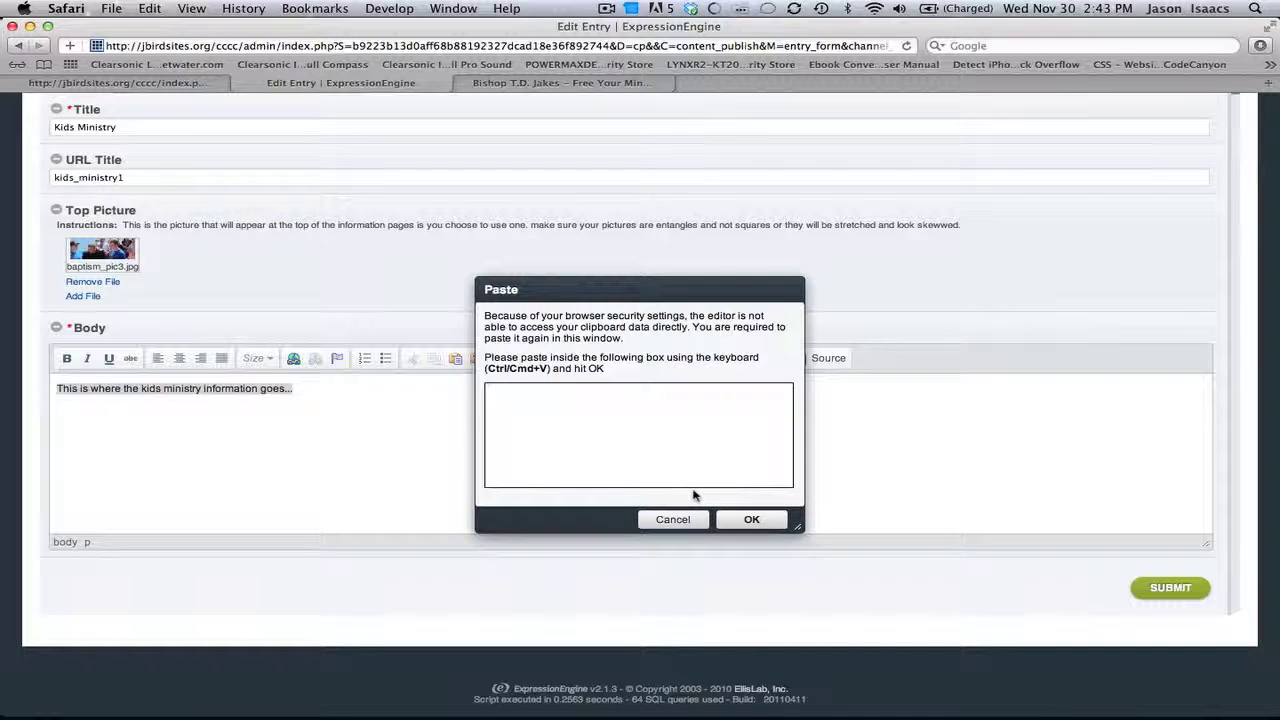
{"action": "left_click", "coordinate": [734, 524]}
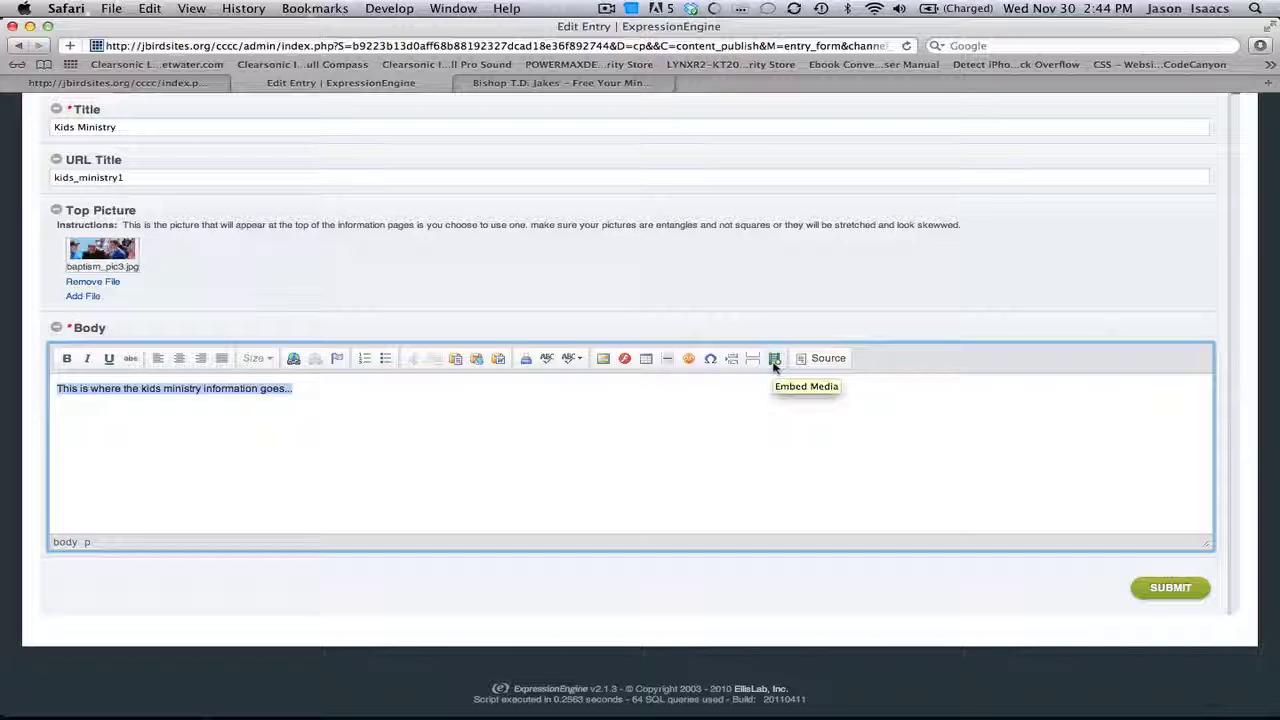
Step: Place the cursor after the body text and open the Embed Media dialog with its embed code field ready for input
{"action": "left_click", "coordinate": [551, 395]}
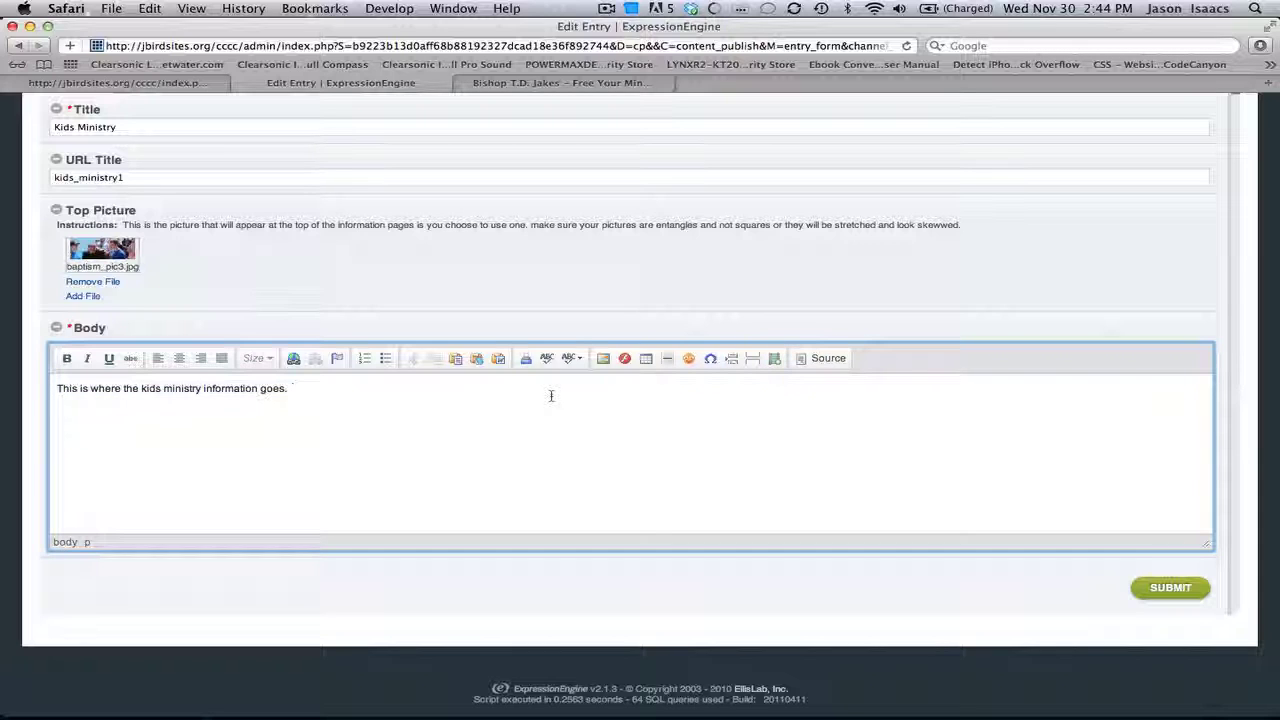
{"action": "left_click", "coordinate": [774, 362]}
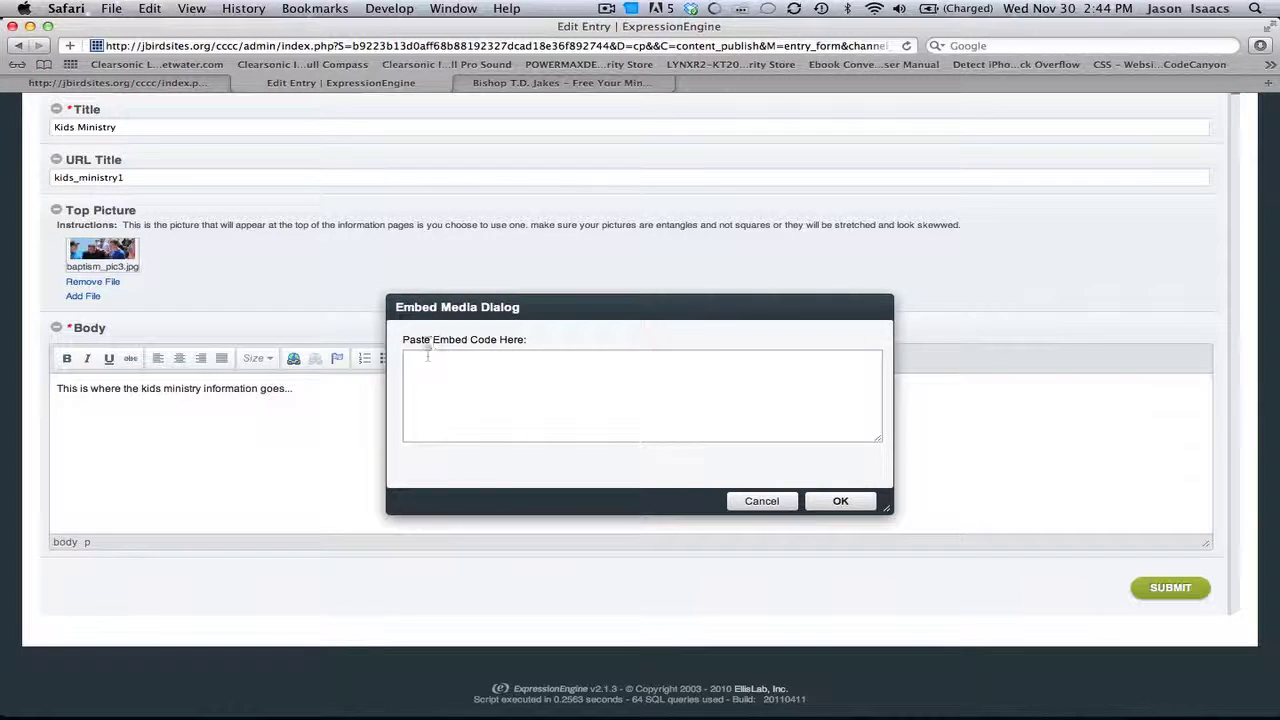
{"action": "left_click", "coordinate": [459, 371]}
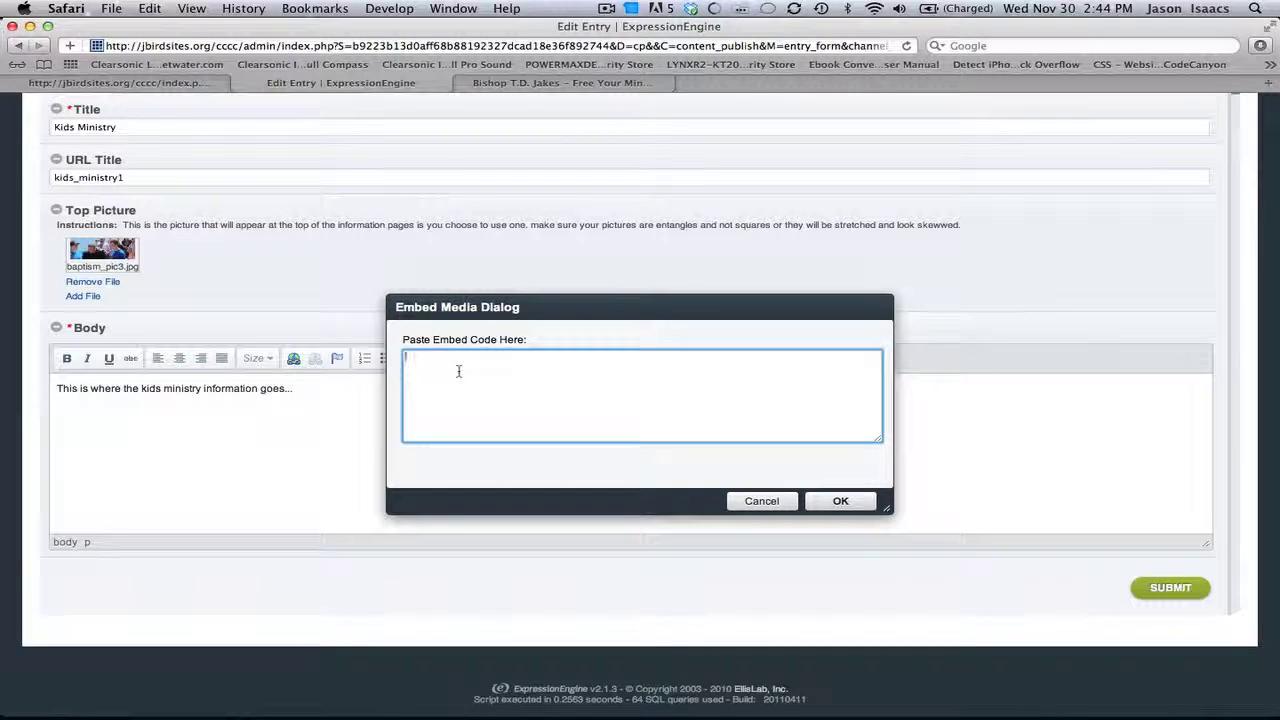
Step: Copy the 480 × 360 embed code of the "Bishop T.D. Jakes - Free Your Mind" video from its YouTube page
{"action": "left_click", "coordinate": [570, 83]}
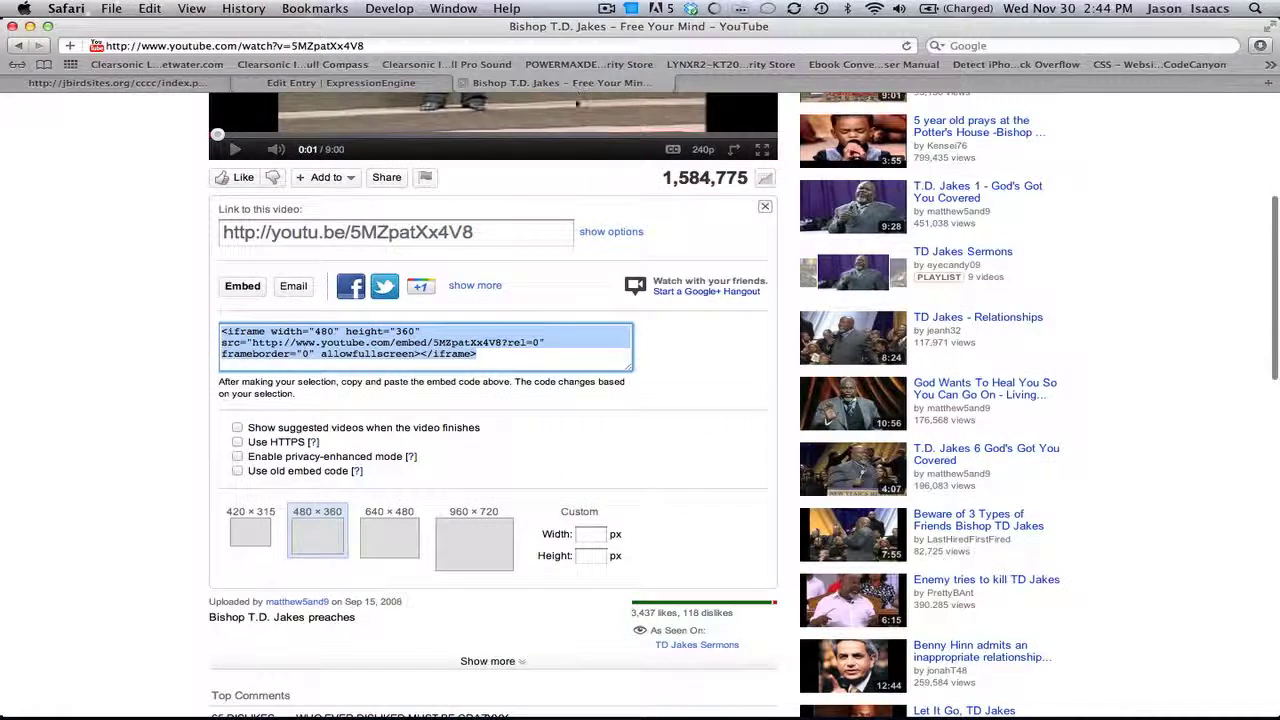
{"action": "scroll", "coordinate": [648, 260], "scroll_direction": "up", "scroll_amount": 3}
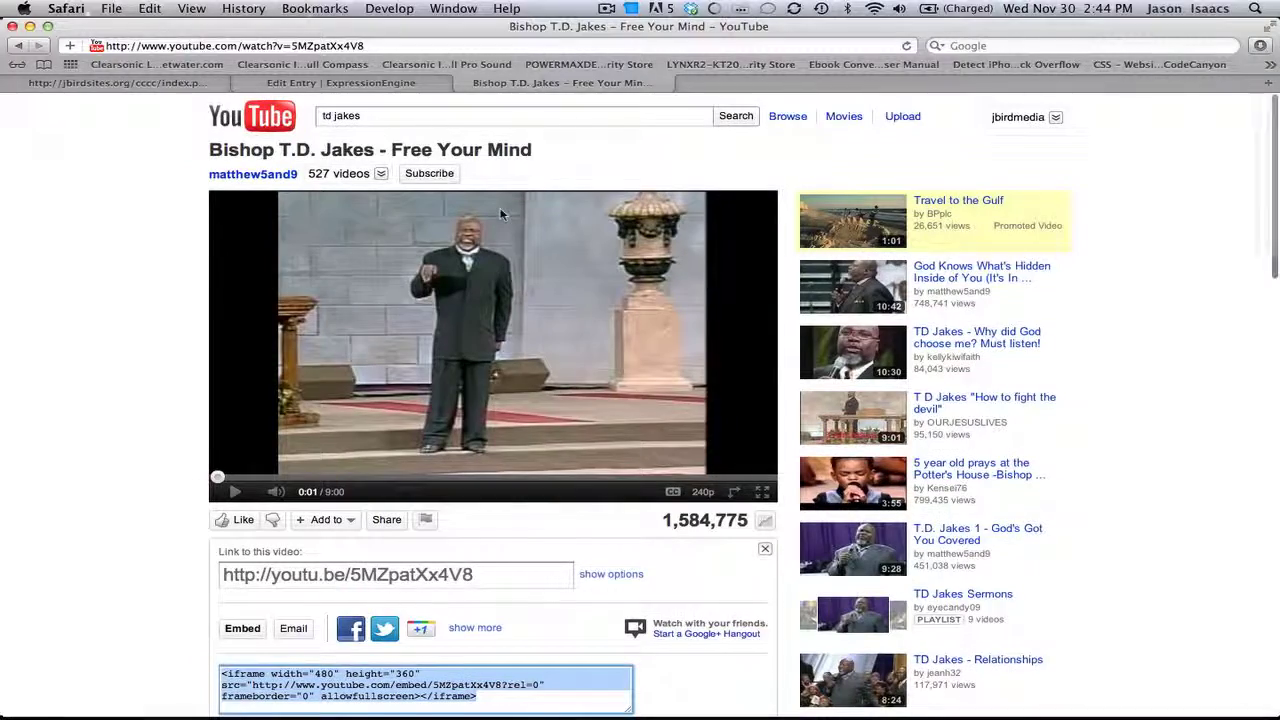
{"action": "scroll", "coordinate": [502, 213], "scroll_direction": "down", "scroll_amount": 3}
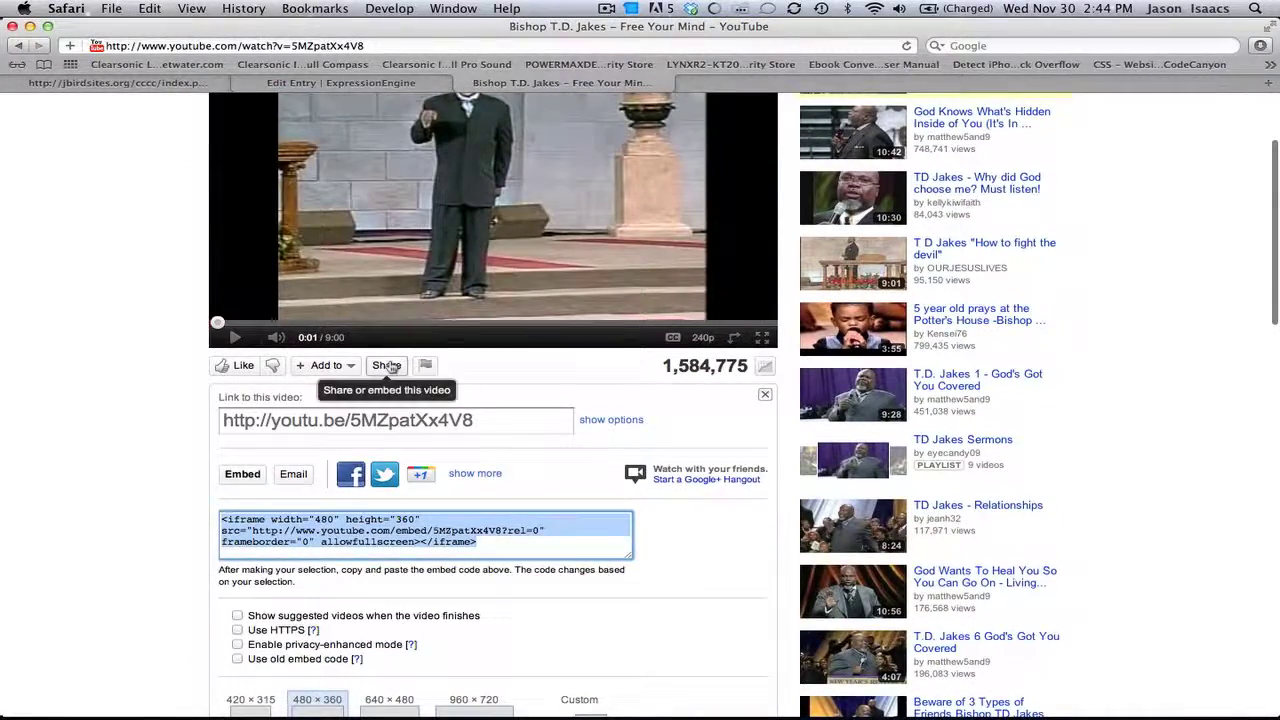
{"action": "scroll", "coordinate": [386, 368], "scroll_direction": "down", "scroll_amount": 2}
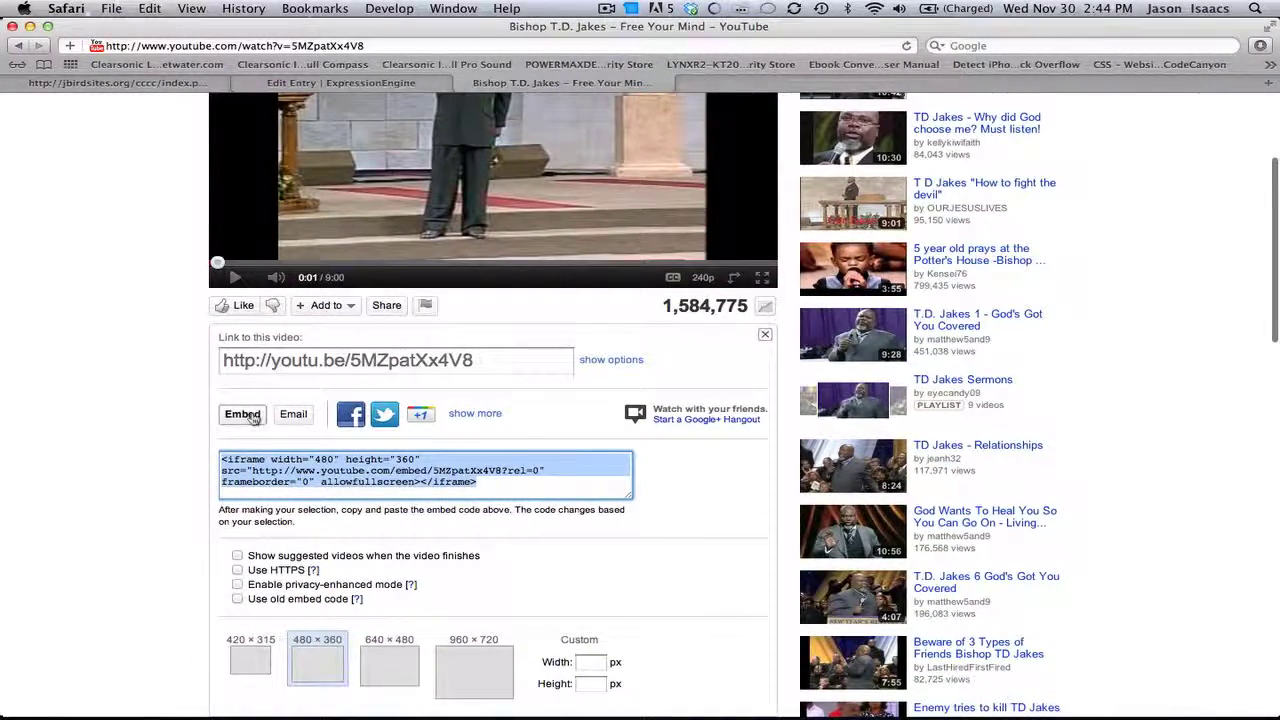
{"action": "scroll", "coordinate": [284, 660], "scroll_direction": "down", "scroll_amount": 3}
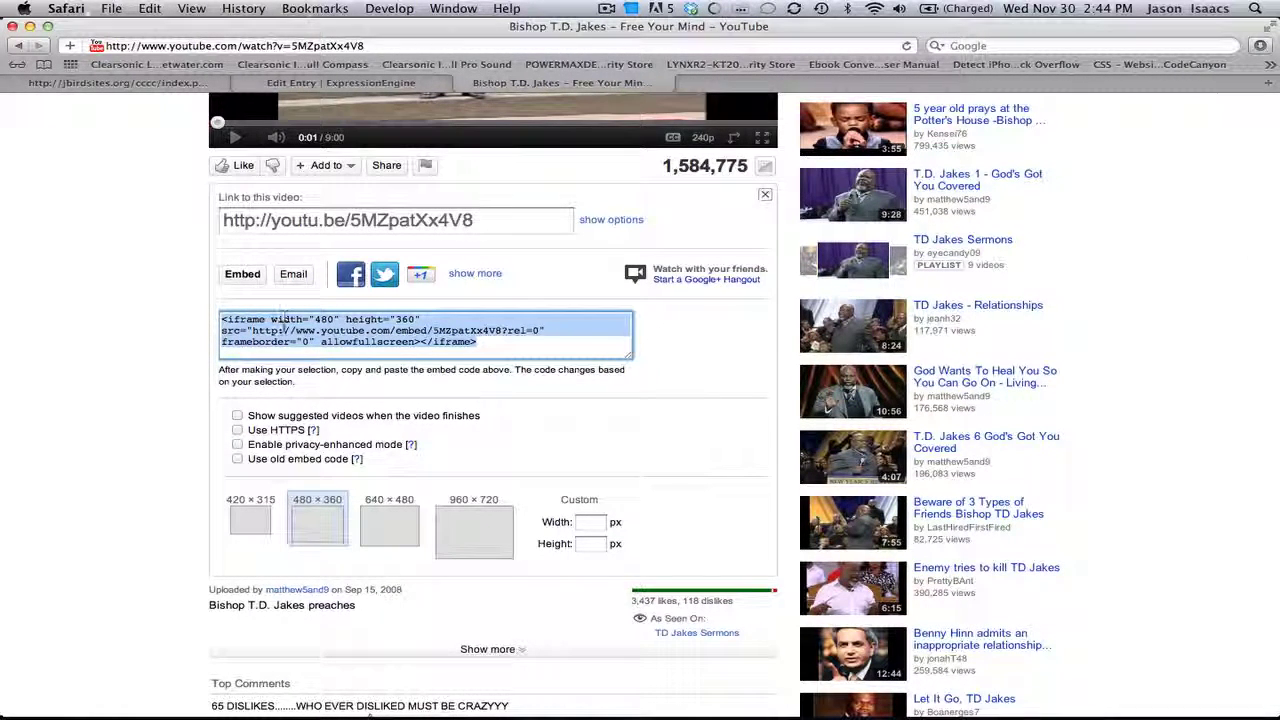
{"action": "key", "text": "super+c"}
Step: Paste the YouTube iframe code into the Embed Media dialog, insert it in the Kids Ministry body, and submit the entry
{"action": "left_click", "coordinate": [307, 82]}
{"action": "key", "text": "super+v"}
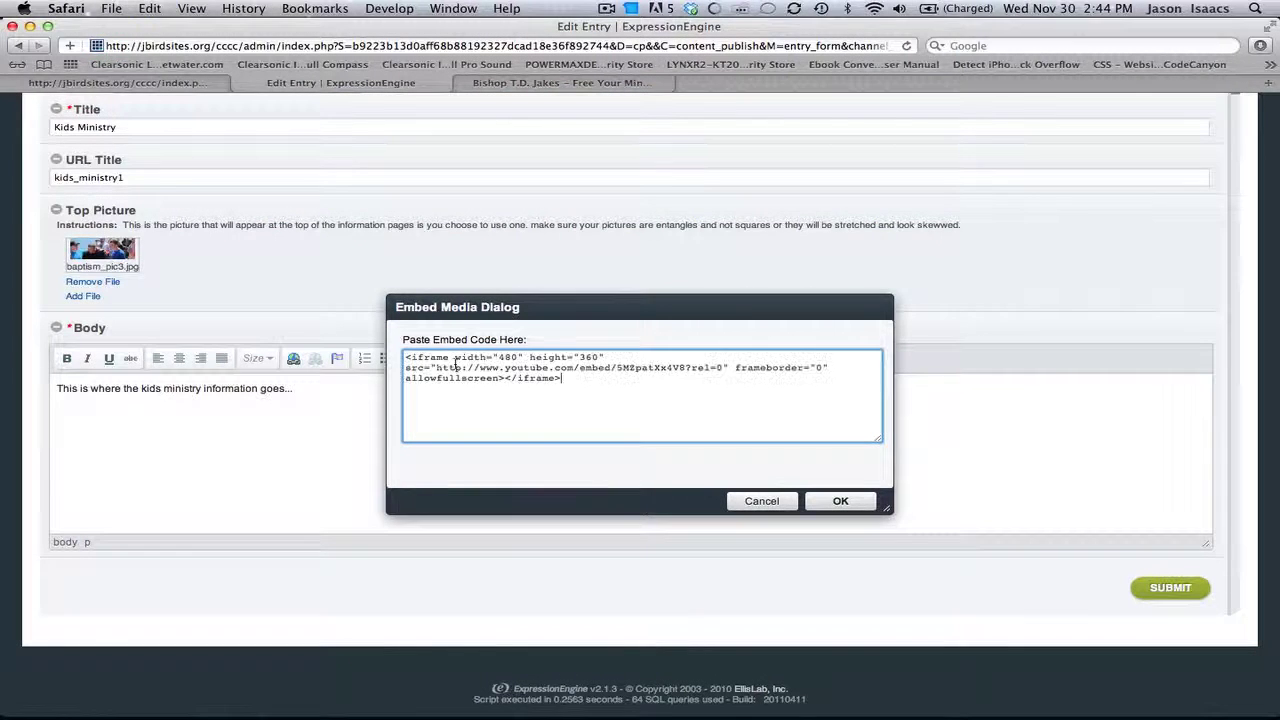
{"action": "left_click", "coordinate": [836, 500]}
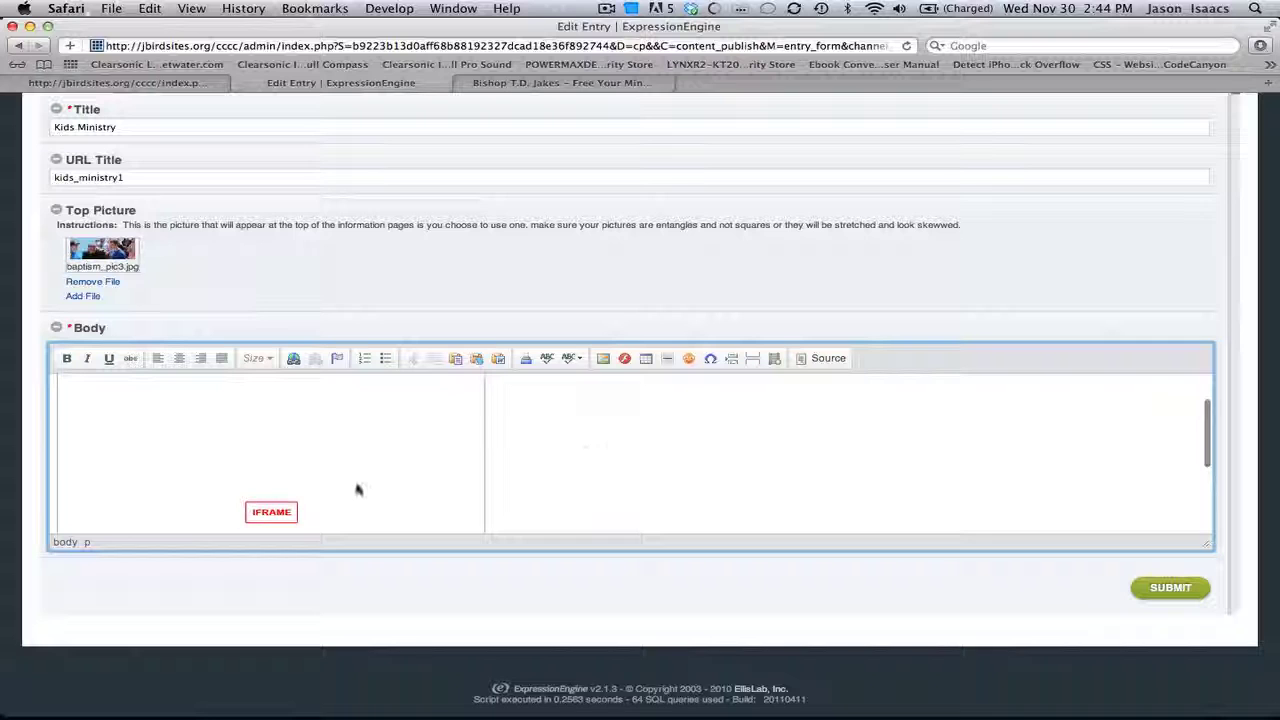
{"action": "scroll", "coordinate": [651, 457], "scroll_direction": "up", "scroll_amount": 5}
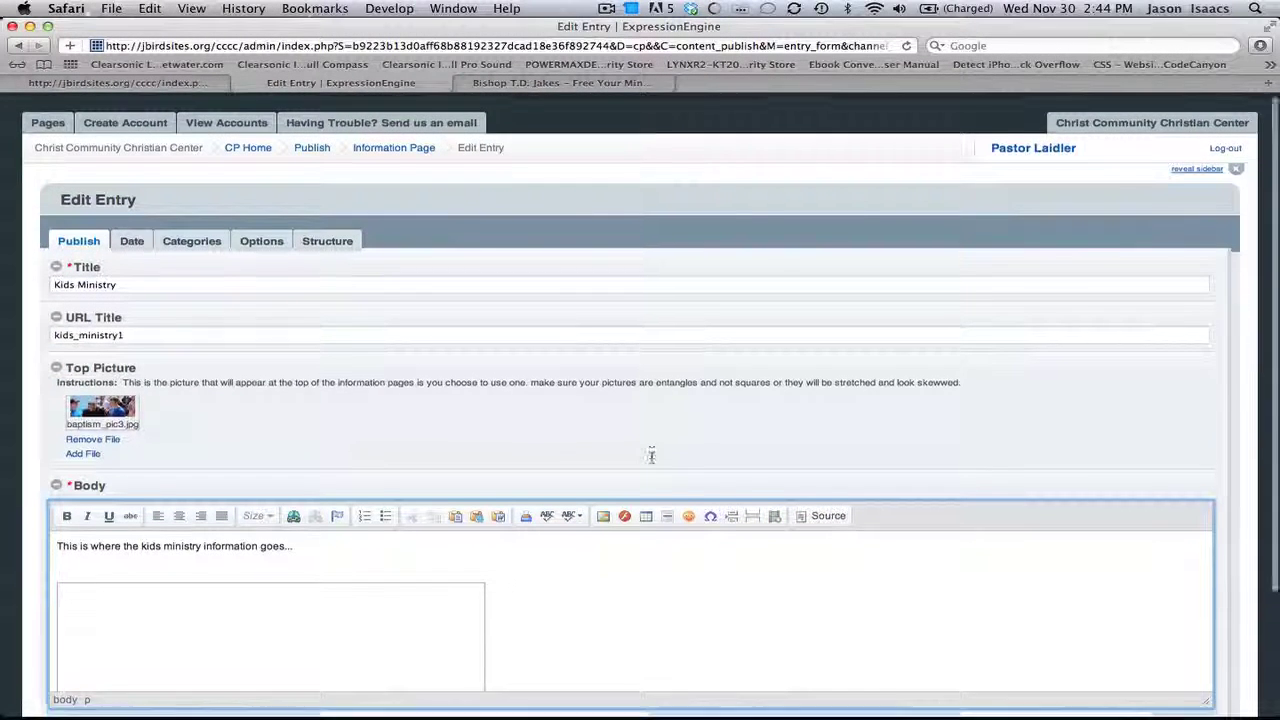
{"action": "scroll", "coordinate": [651, 457], "scroll_direction": "down", "scroll_amount": 2}
{"action": "left_click", "coordinate": [1176, 671]}
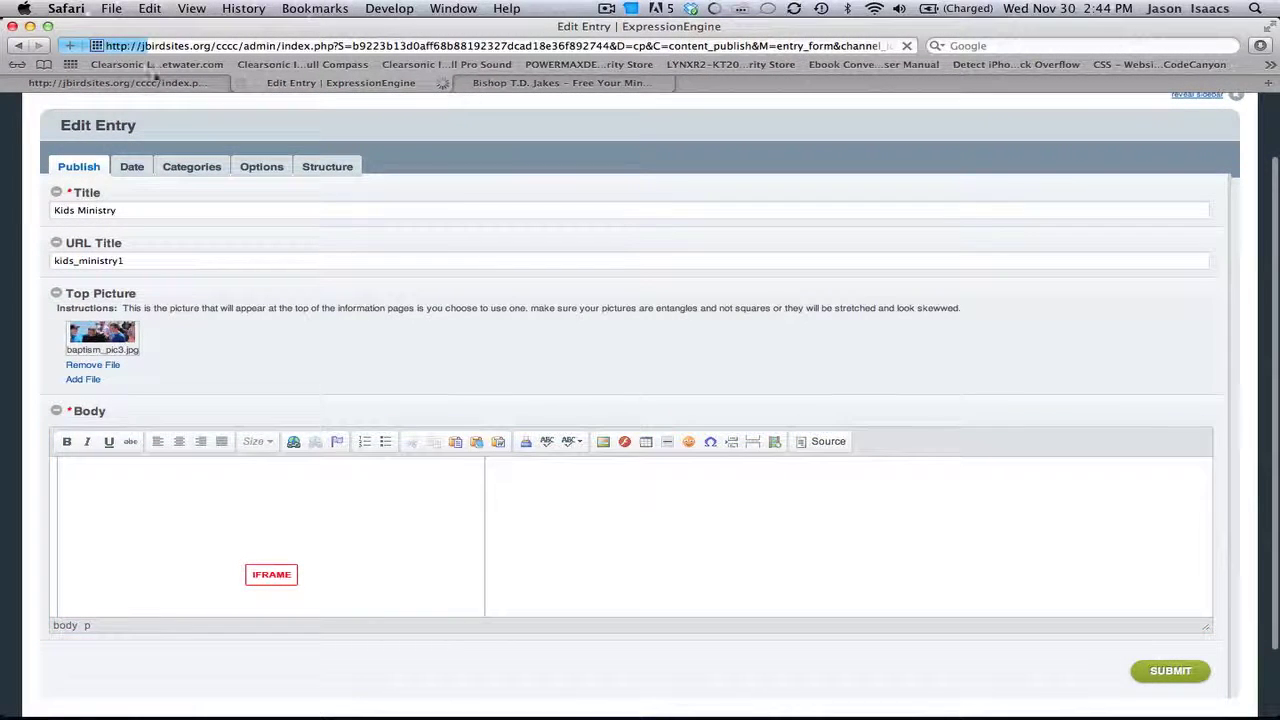
Step: Reload the live Kids Ministry page and briefly play the embedded video below the body text, pausing it again
{"action": "left_click", "coordinate": [160, 78]}
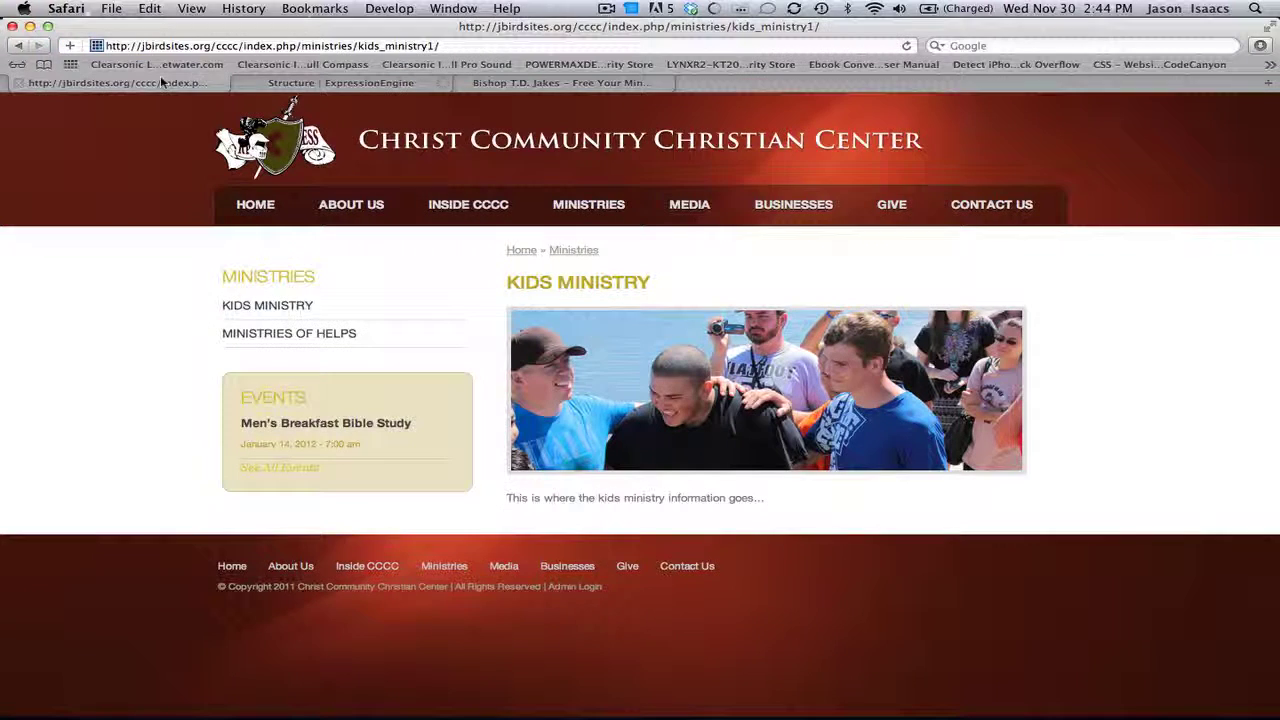
{"action": "left_click", "coordinate": [907, 47]}
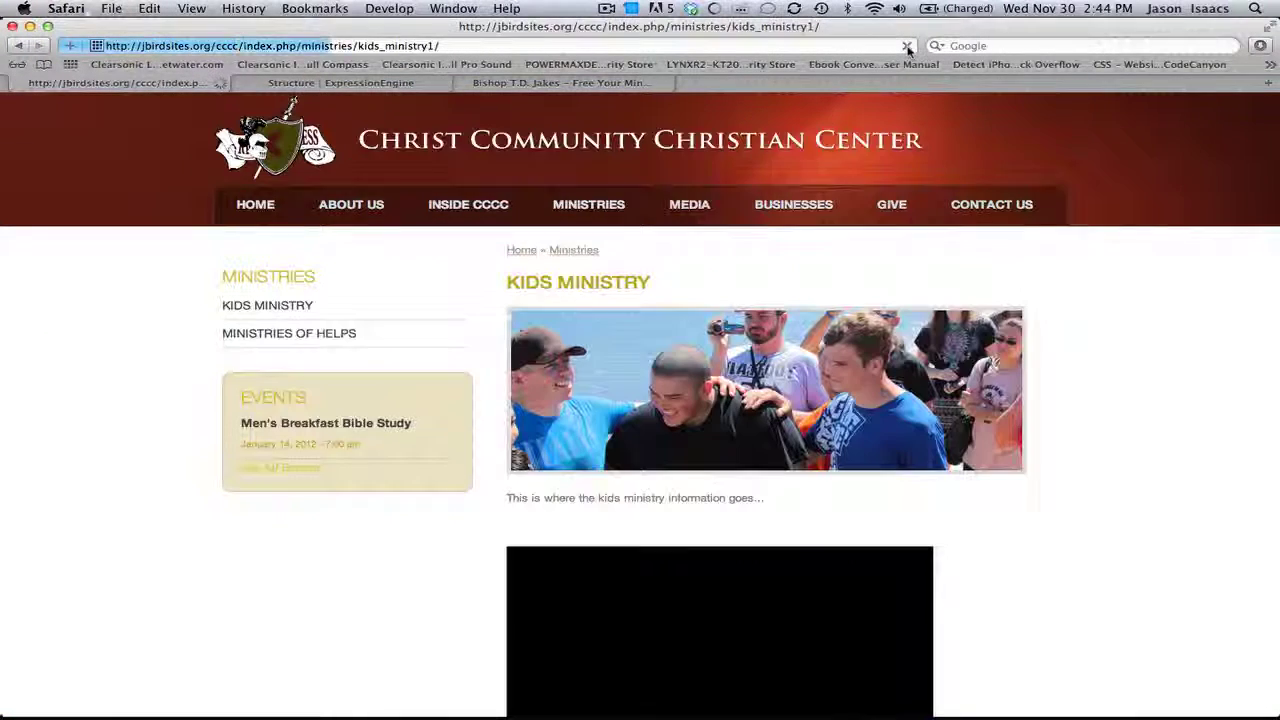
{"action": "scroll", "coordinate": [1045, 440], "scroll_direction": "down", "scroll_amount": 5}
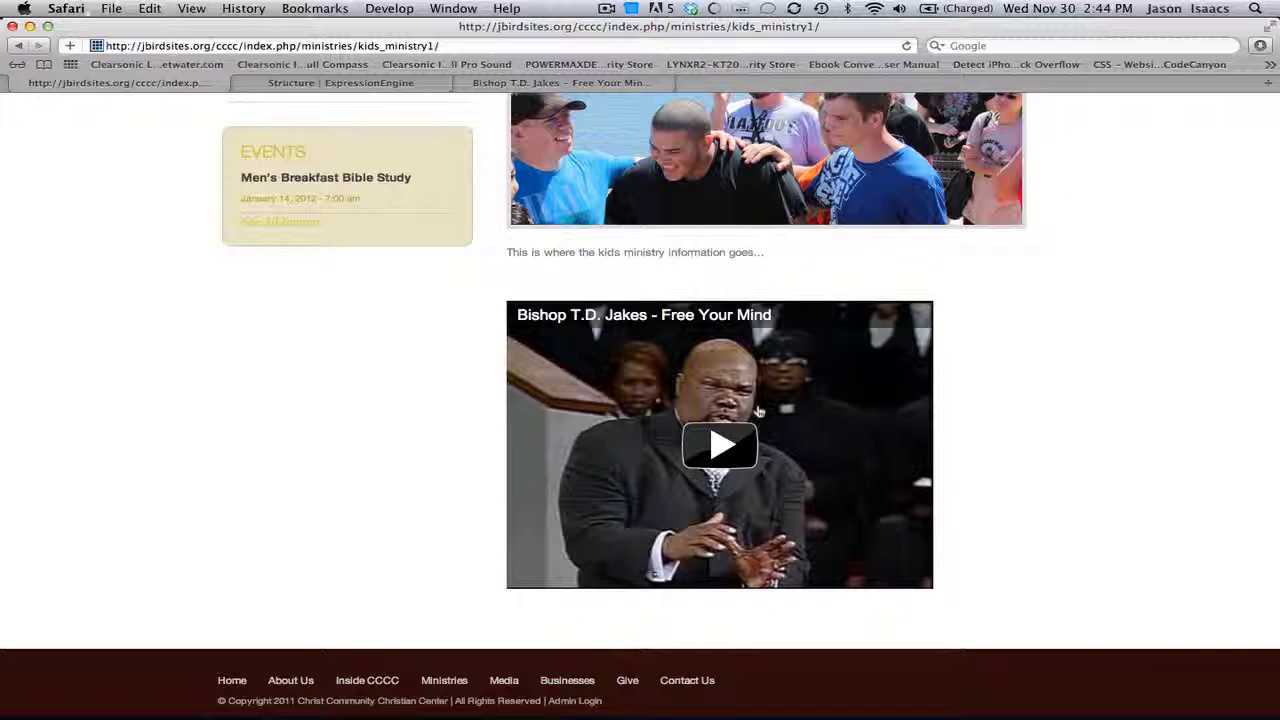
{"action": "left_click", "coordinate": [724, 442]}
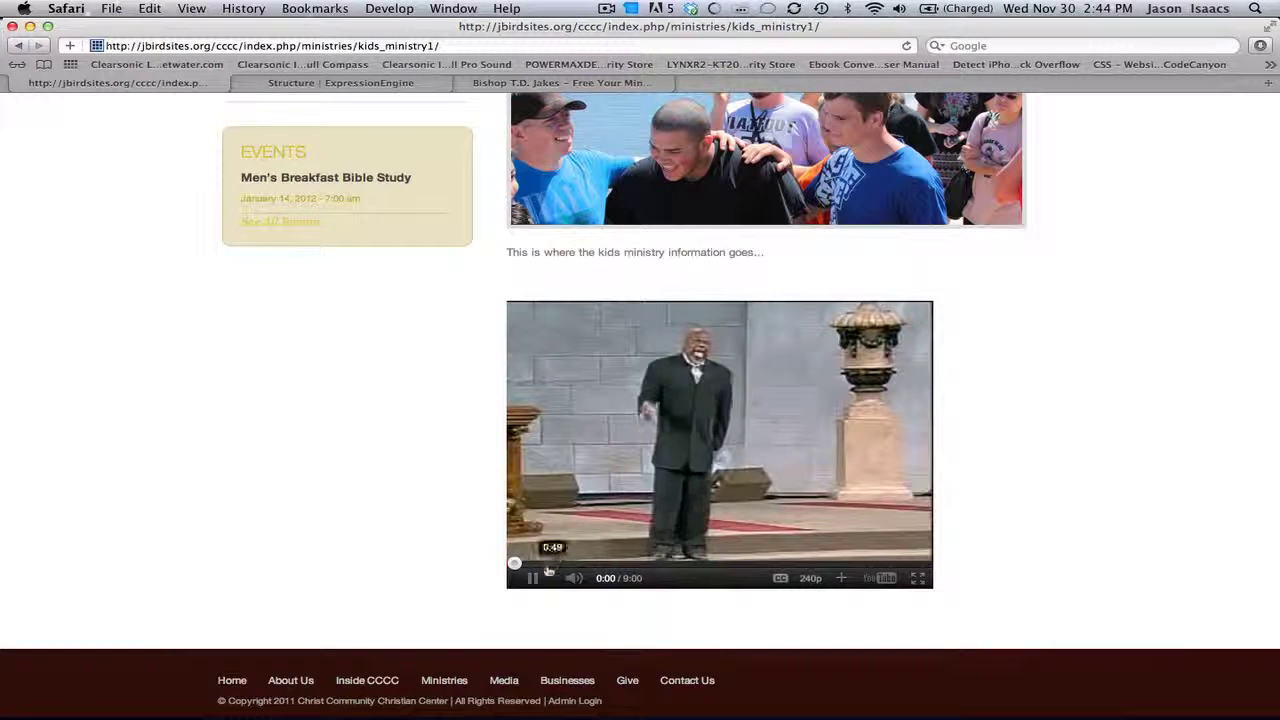
{"action": "left_click", "coordinate": [532, 577]}
{"action": "scroll", "coordinate": [880, 391], "scroll_direction": "up", "scroll_amount": 3}
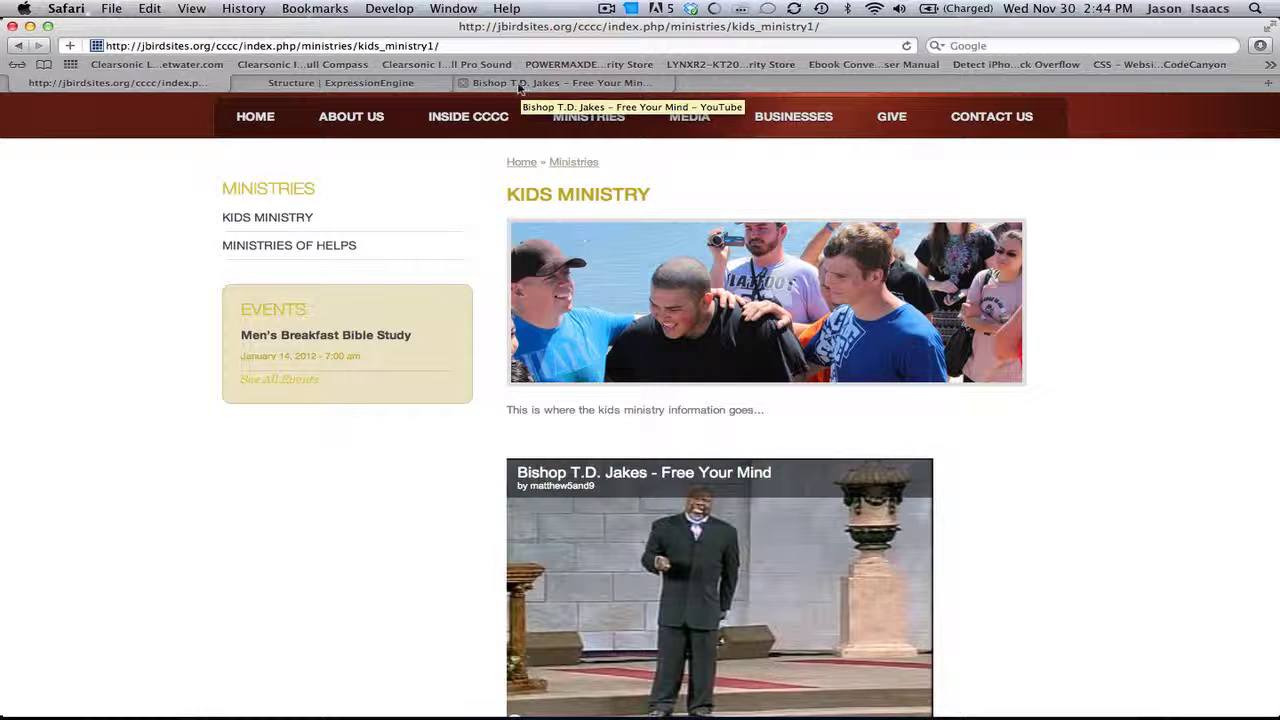
Step: Reopen the Kids Ministry entry from the admin page list and review the embedded iframe in its Body editor
{"action": "left_click", "coordinate": [291, 83]}
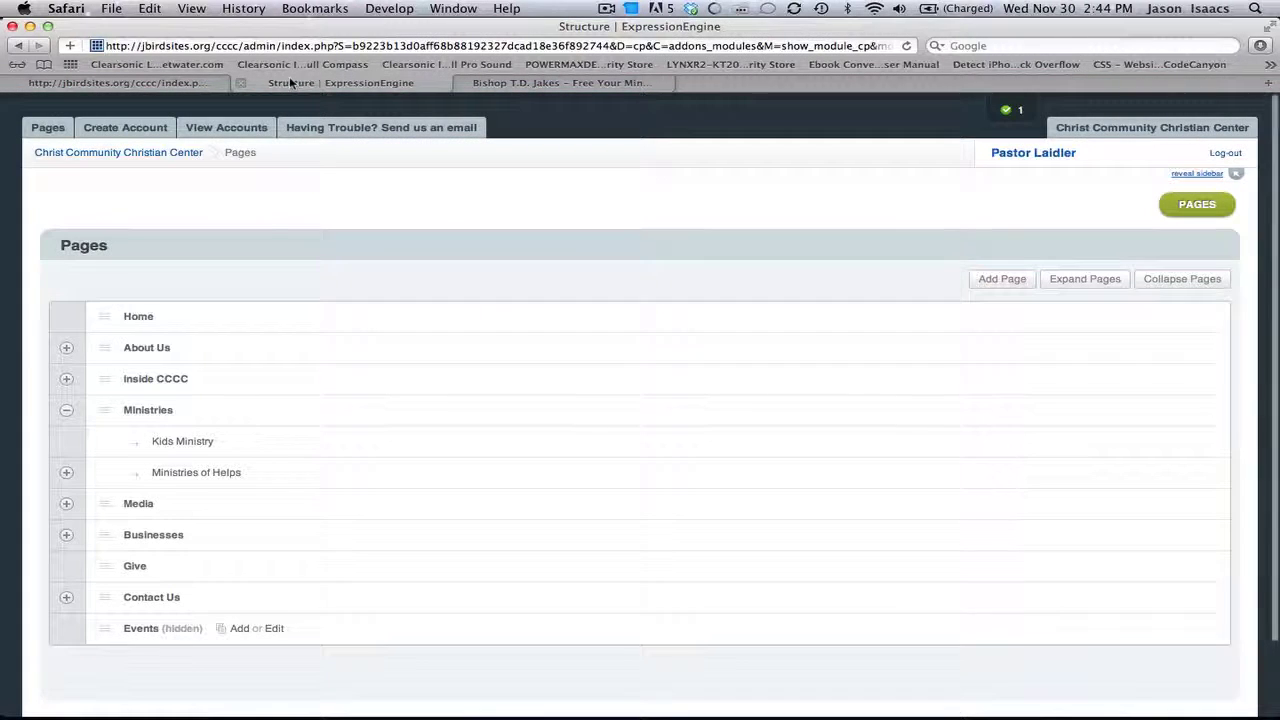
{"action": "left_click", "coordinate": [197, 442]}
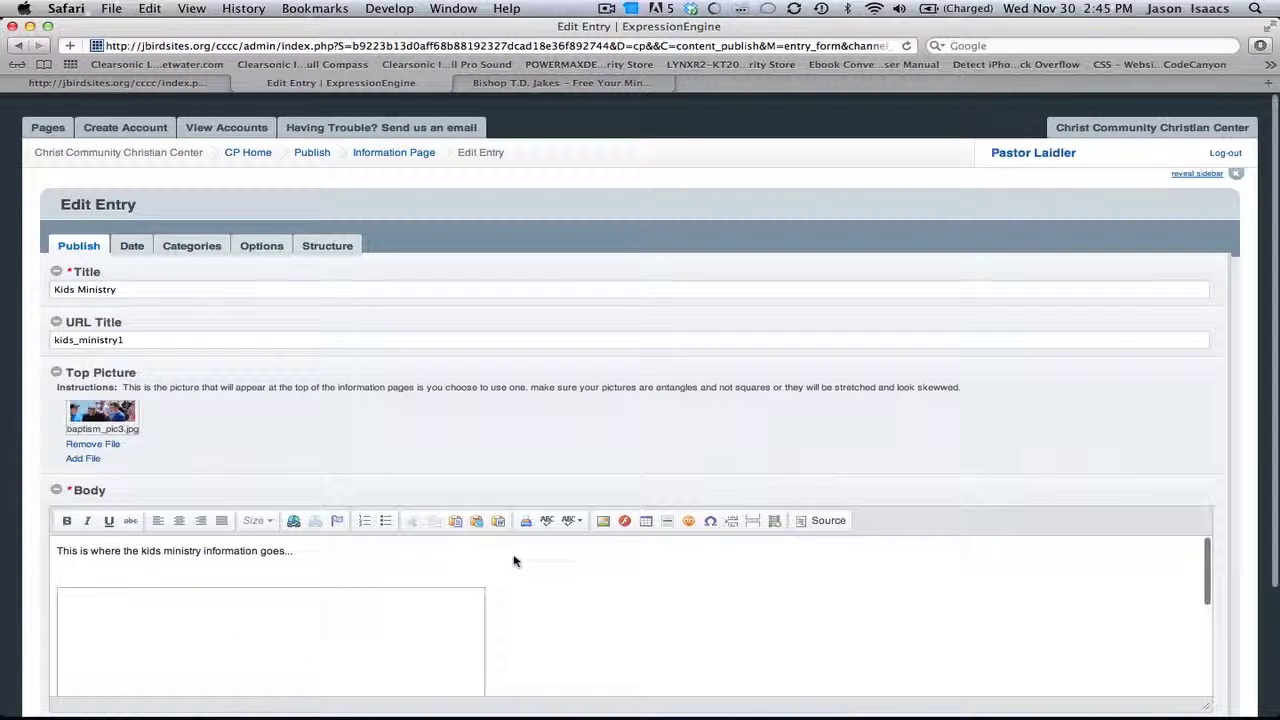
{"action": "scroll", "coordinate": [688, 578], "scroll_direction": "down", "scroll_amount": 2}
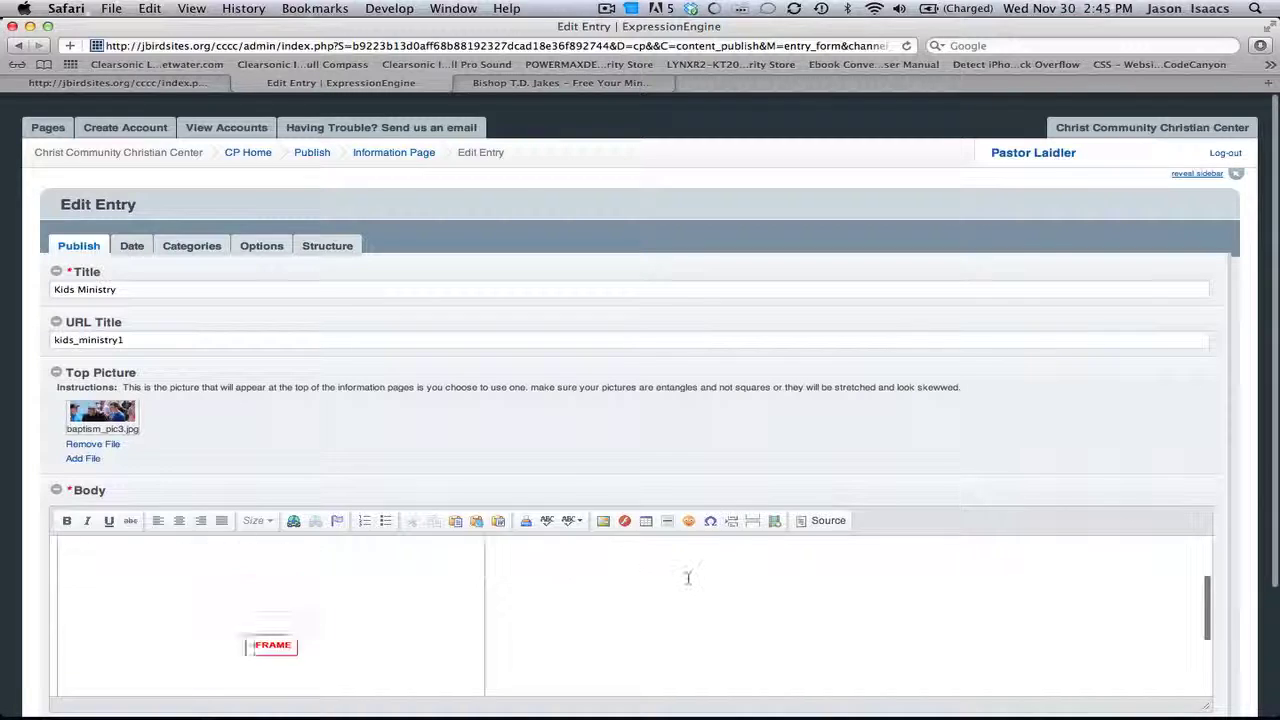
{"action": "scroll", "coordinate": [1240, 466], "scroll_direction": "down", "scroll_amount": 5}
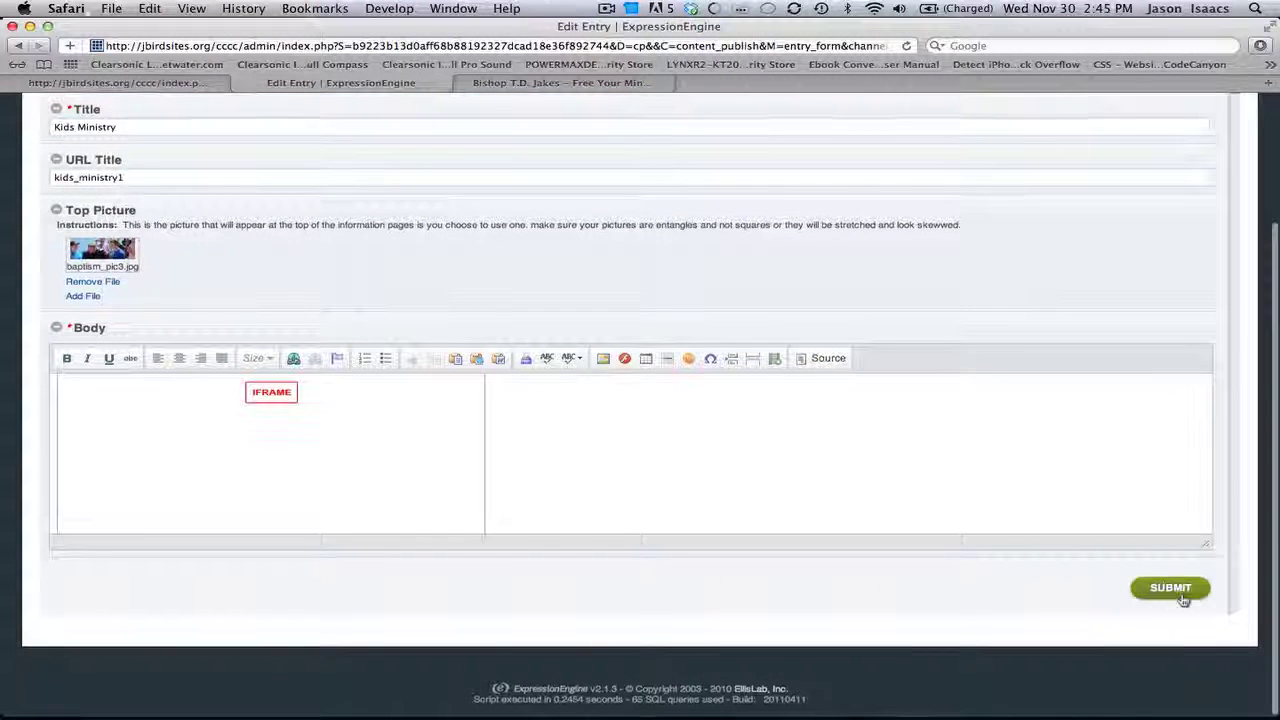
Step: Return to the live Kids Ministry page and expand the Ministries navigation down to the Ministries of Helps submenu
{"action": "left_click", "coordinate": [180, 84]}
{"action": "mouse_move", "coordinate": [580, 113]}
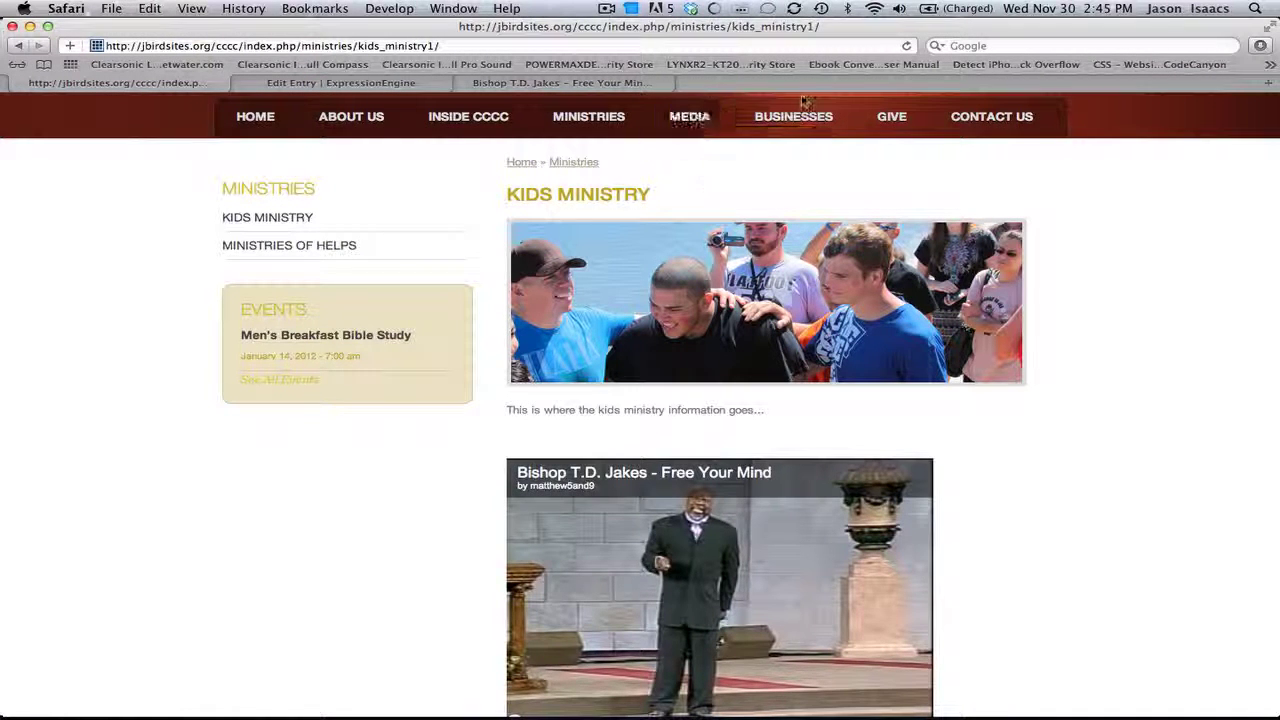
{"action": "mouse_move", "coordinate": [503, 118]}
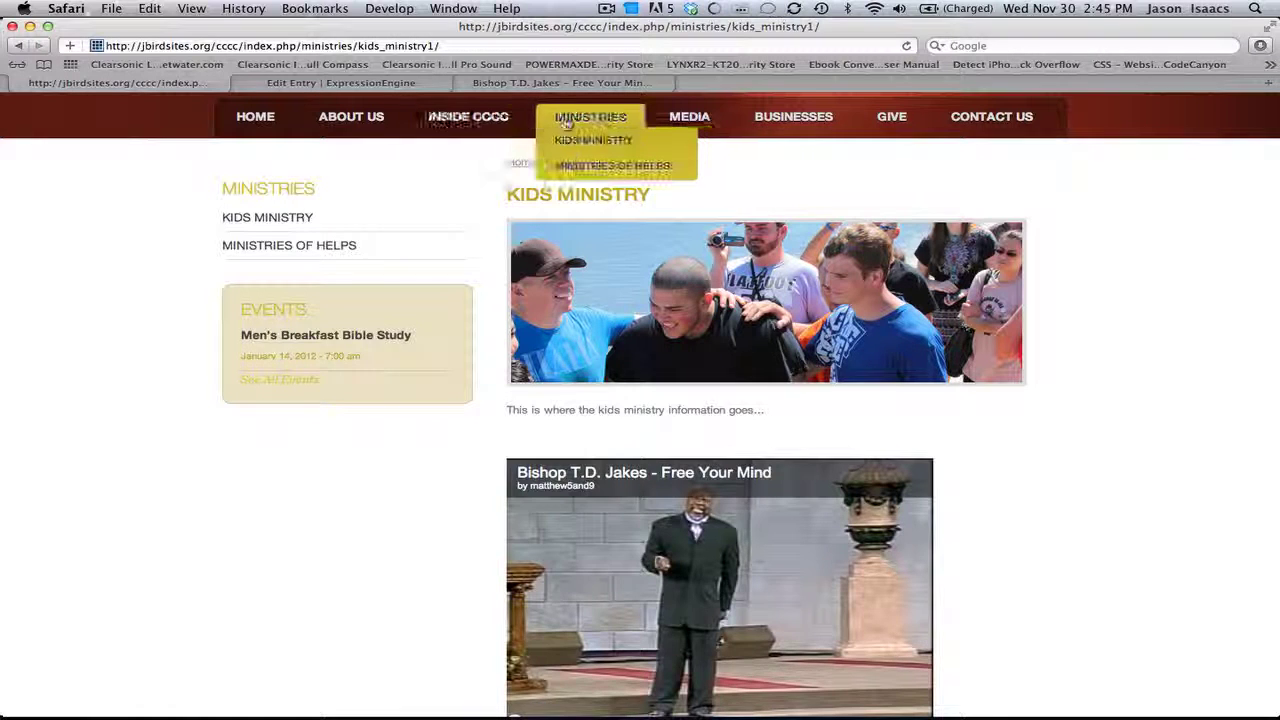
{"action": "mouse_move", "coordinate": [583, 120]}
{"action": "mouse_move", "coordinate": [580, 166]}
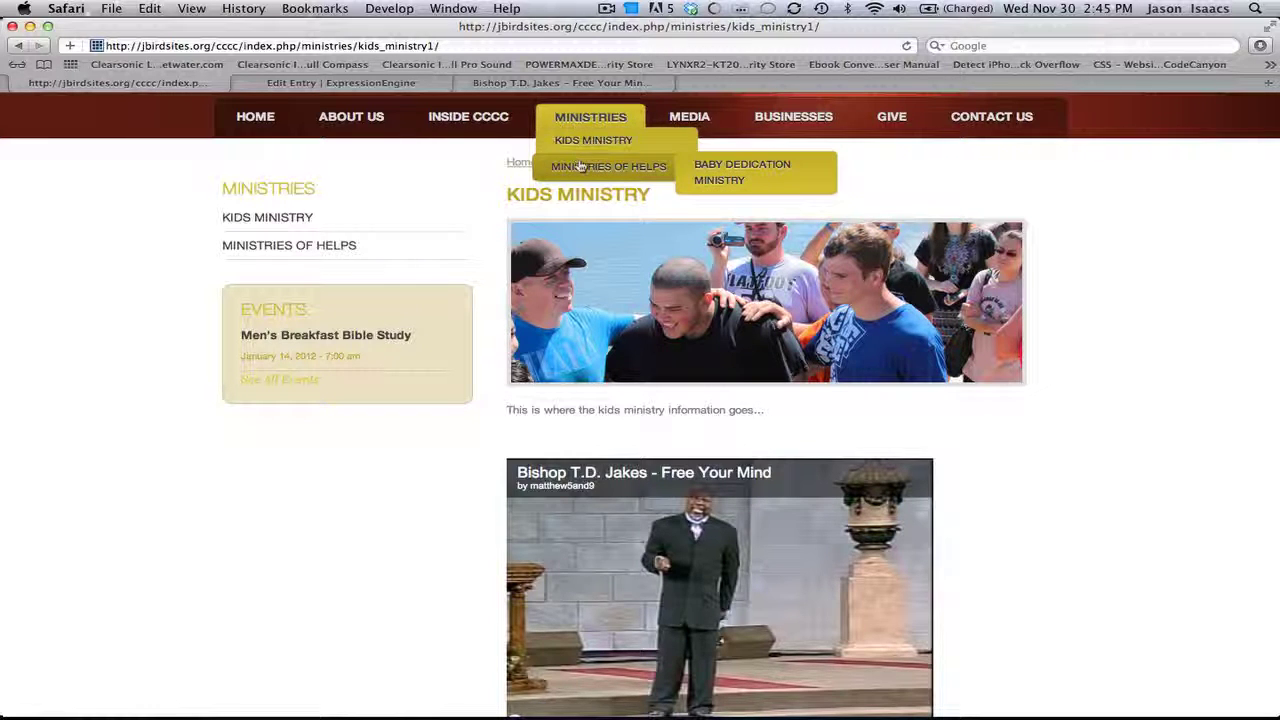